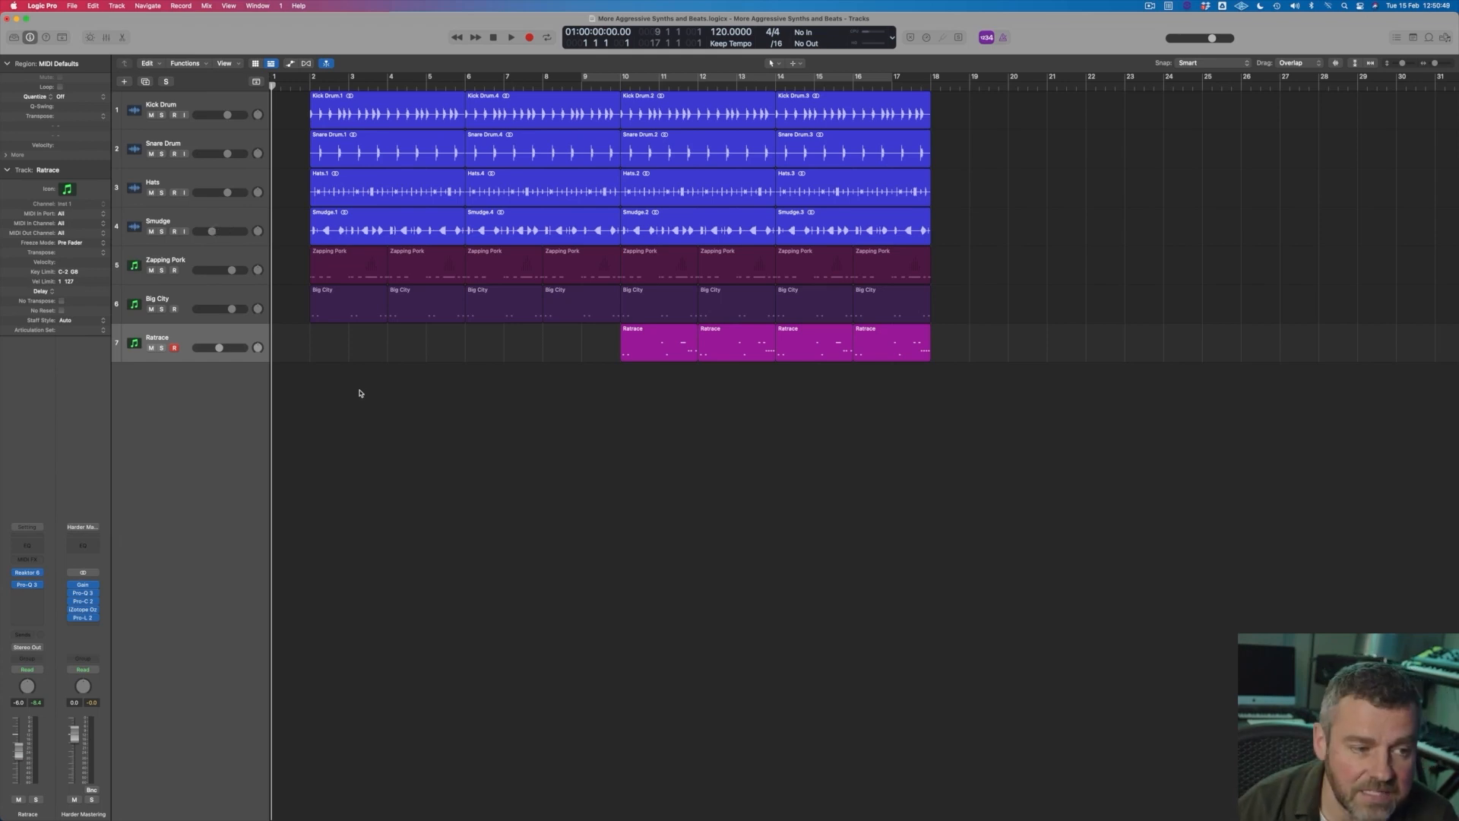
Audition the arrangement with the Smudge track soloed and muted by turns, and lower the Retrace level to -7.0 dB
{"action": "key", "text": "space"}
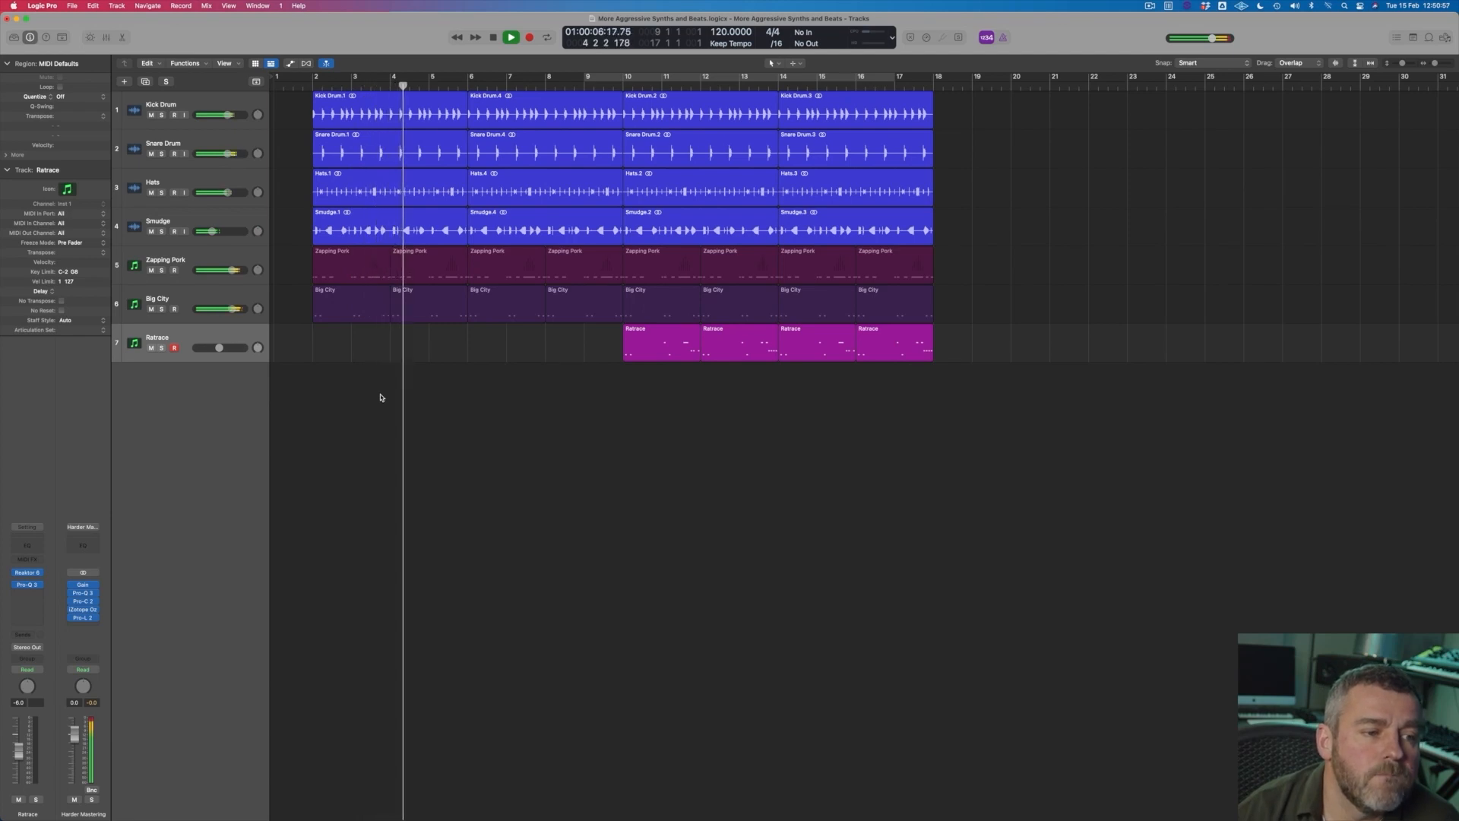
{"action": "left_click", "coordinate": [161, 232]}
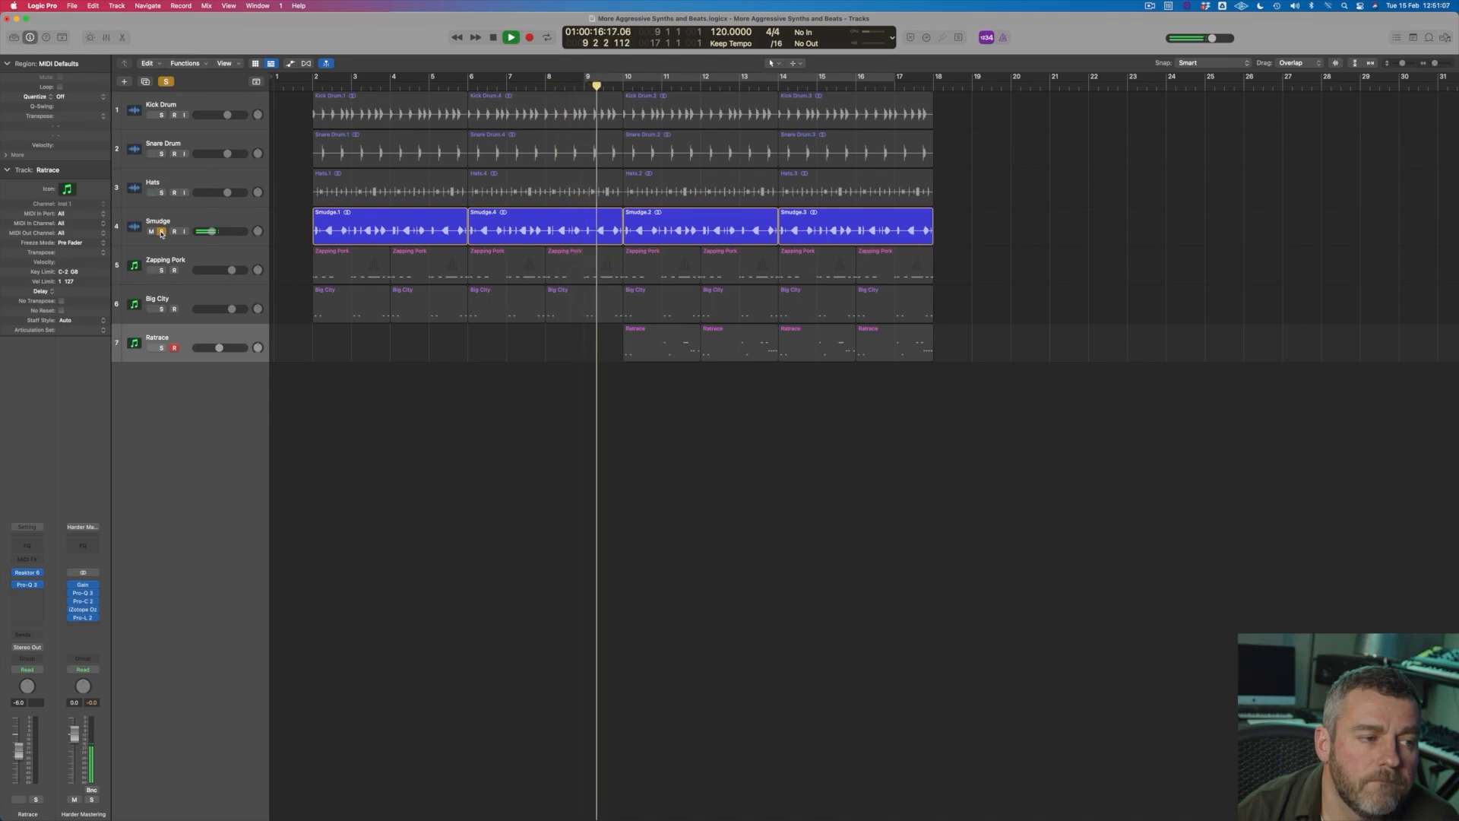
{"action": "left_click", "coordinate": [161, 232]}
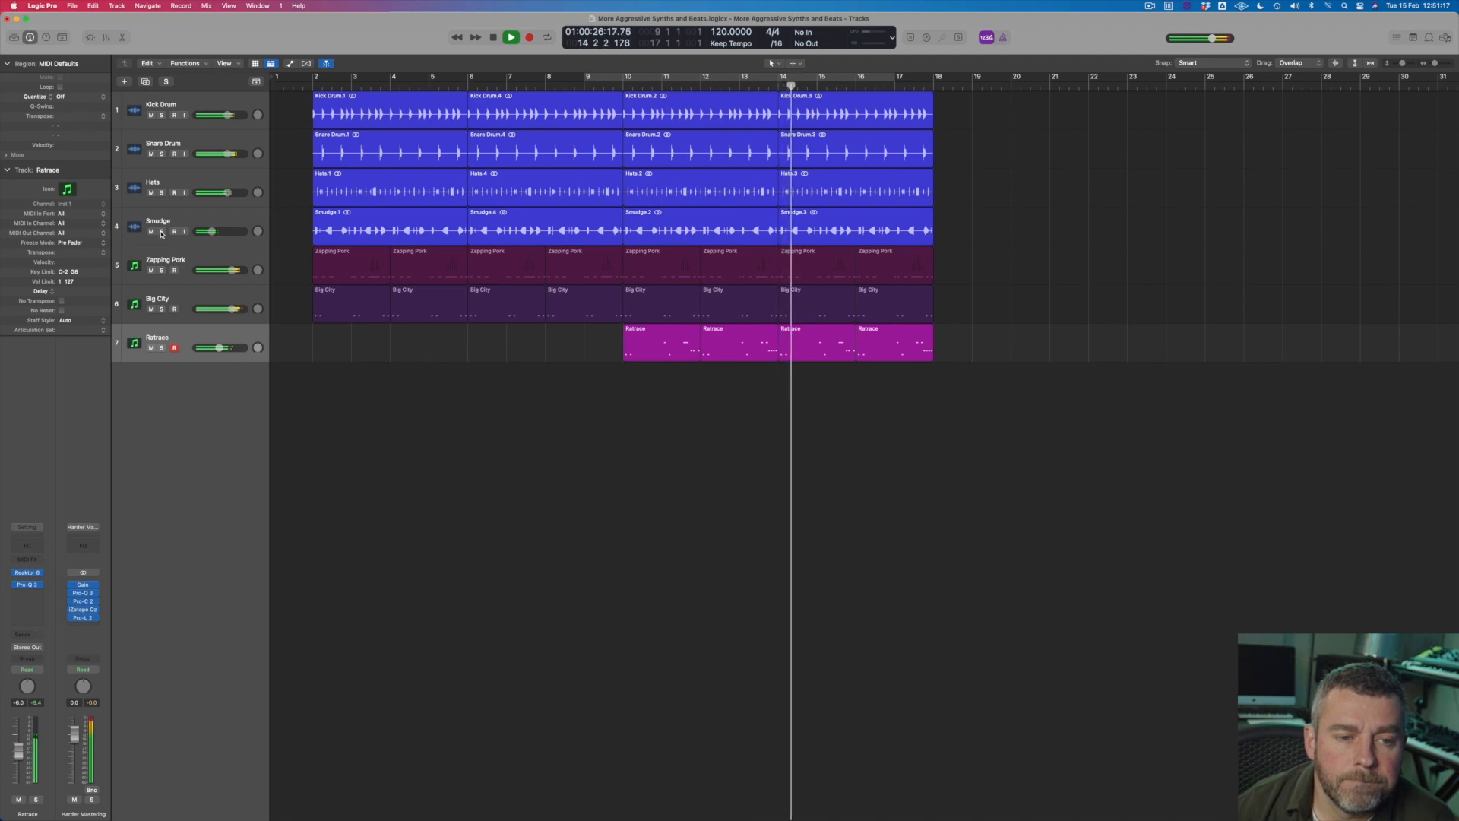
{"action": "left_click_drag", "start_coordinate": [18, 748], "coordinate": [22, 759]}
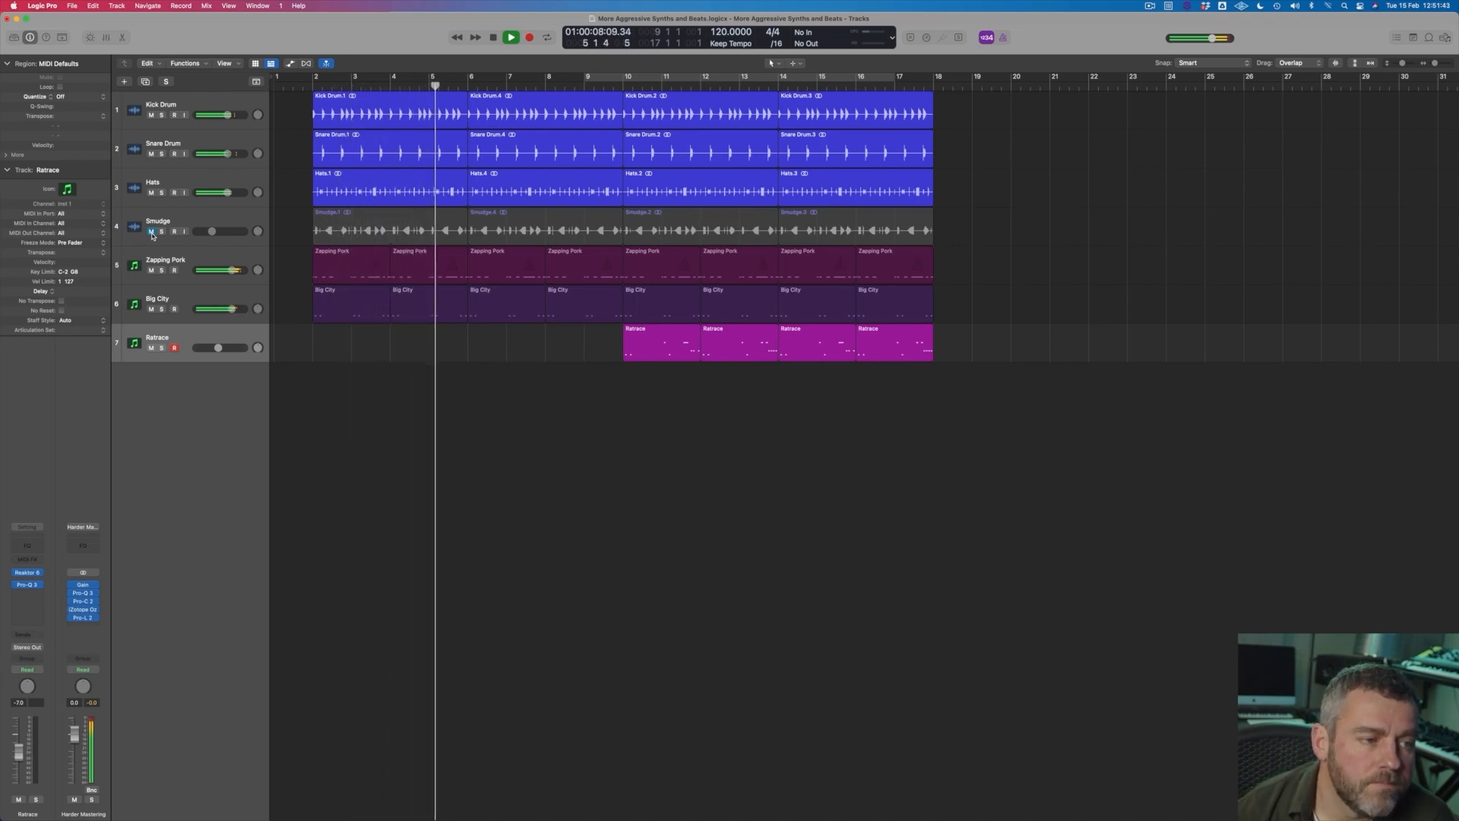
{"action": "left_click", "coordinate": [151, 231]}
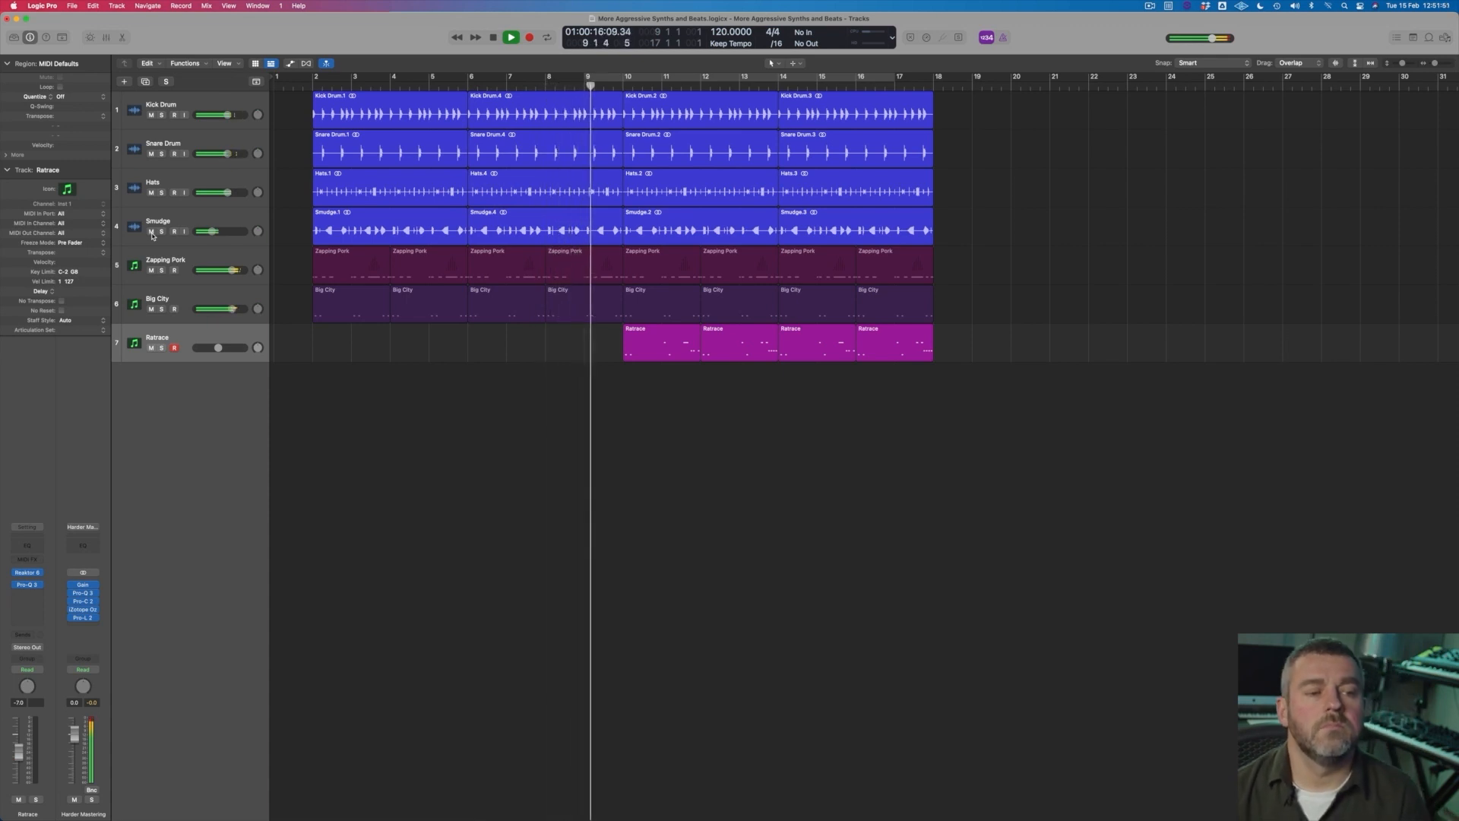
{"action": "key", "text": "space"}
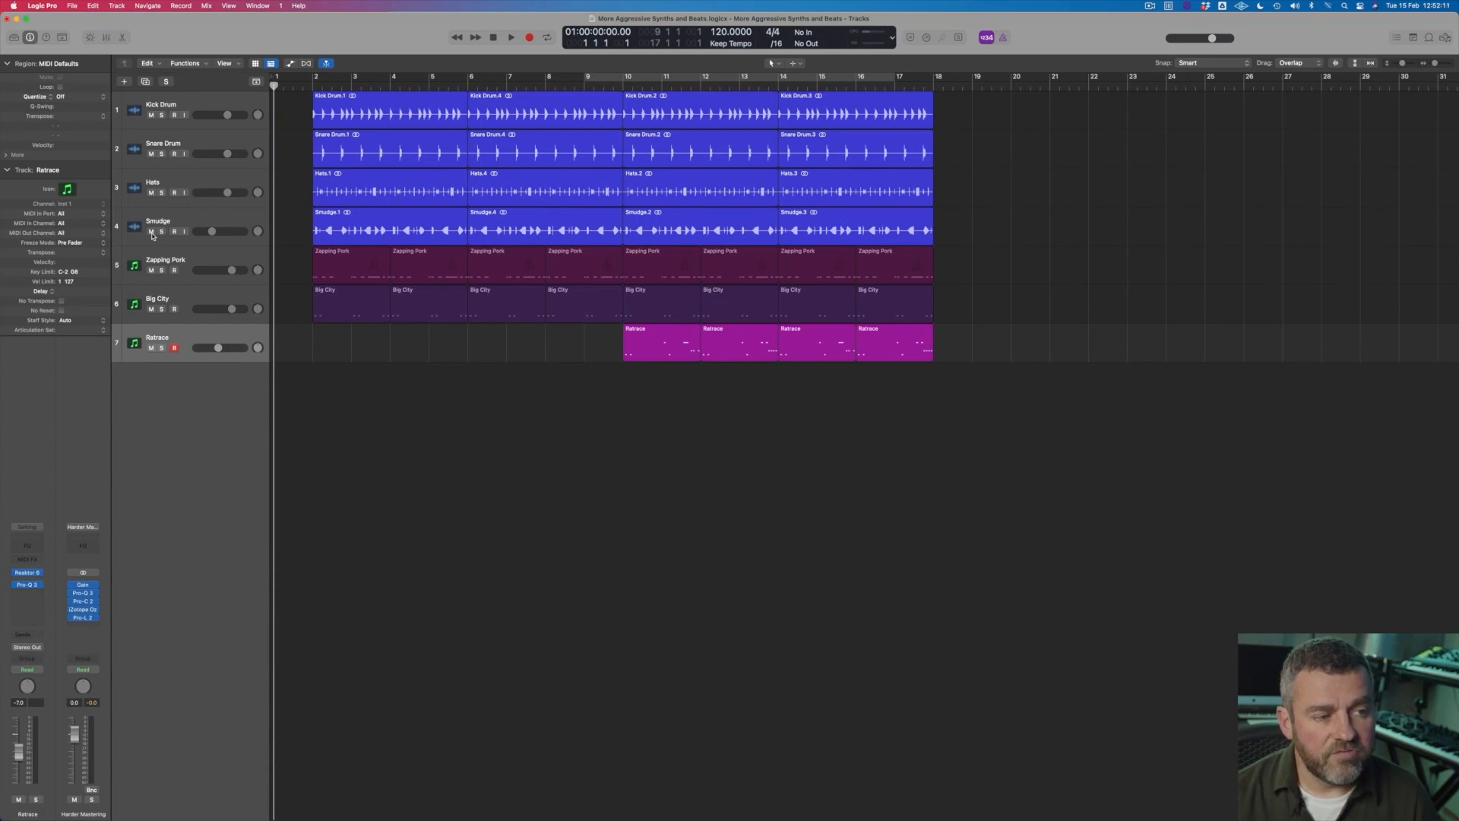
Mute the Smudge, Zapping Pork, Big City and Retrace tracks
{"action": "left_click", "coordinate": [151, 232]}
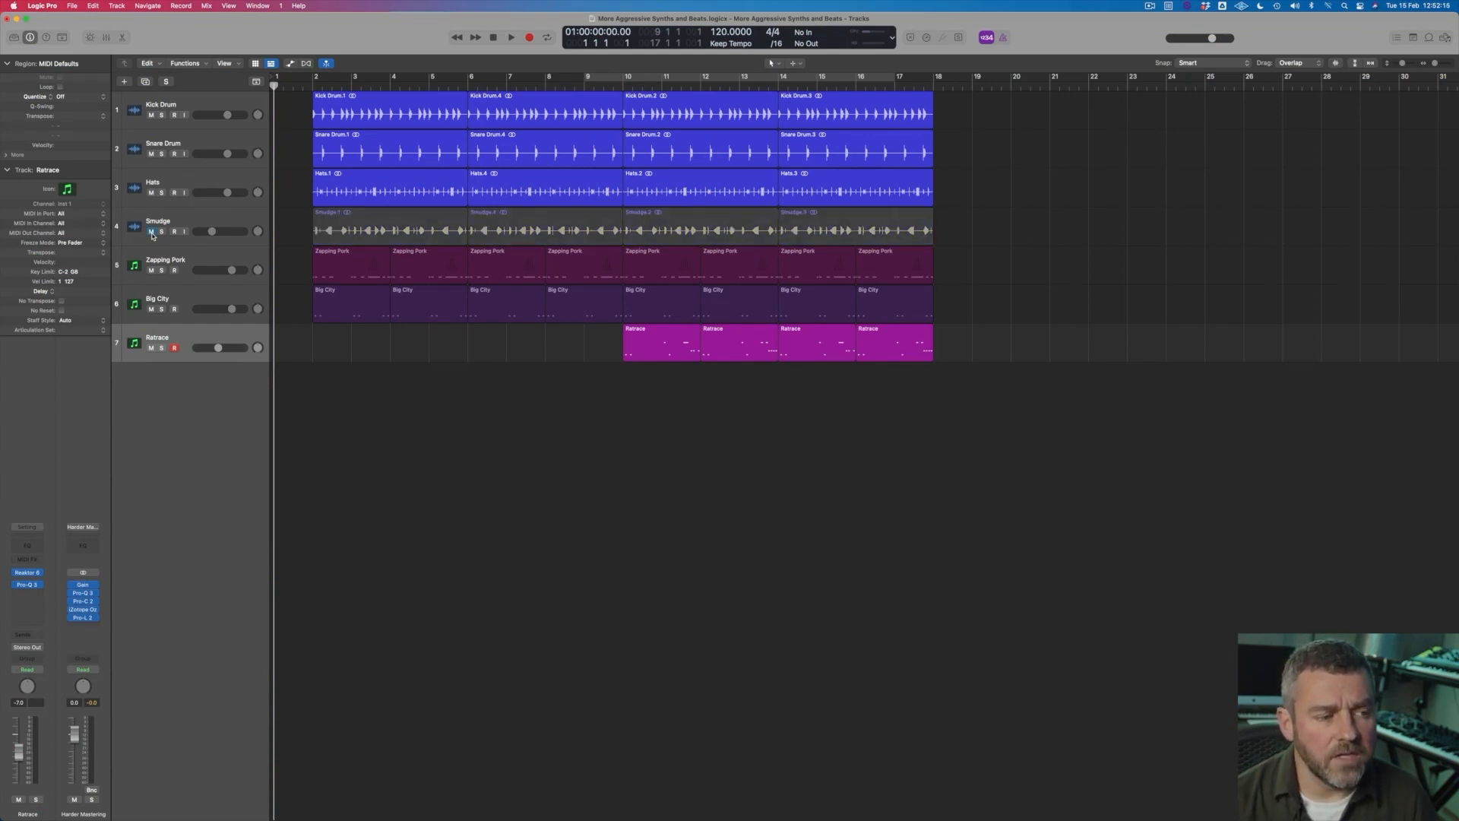
{"action": "left_click_drag", "start_coordinate": [155, 271], "coordinate": [150, 334]}
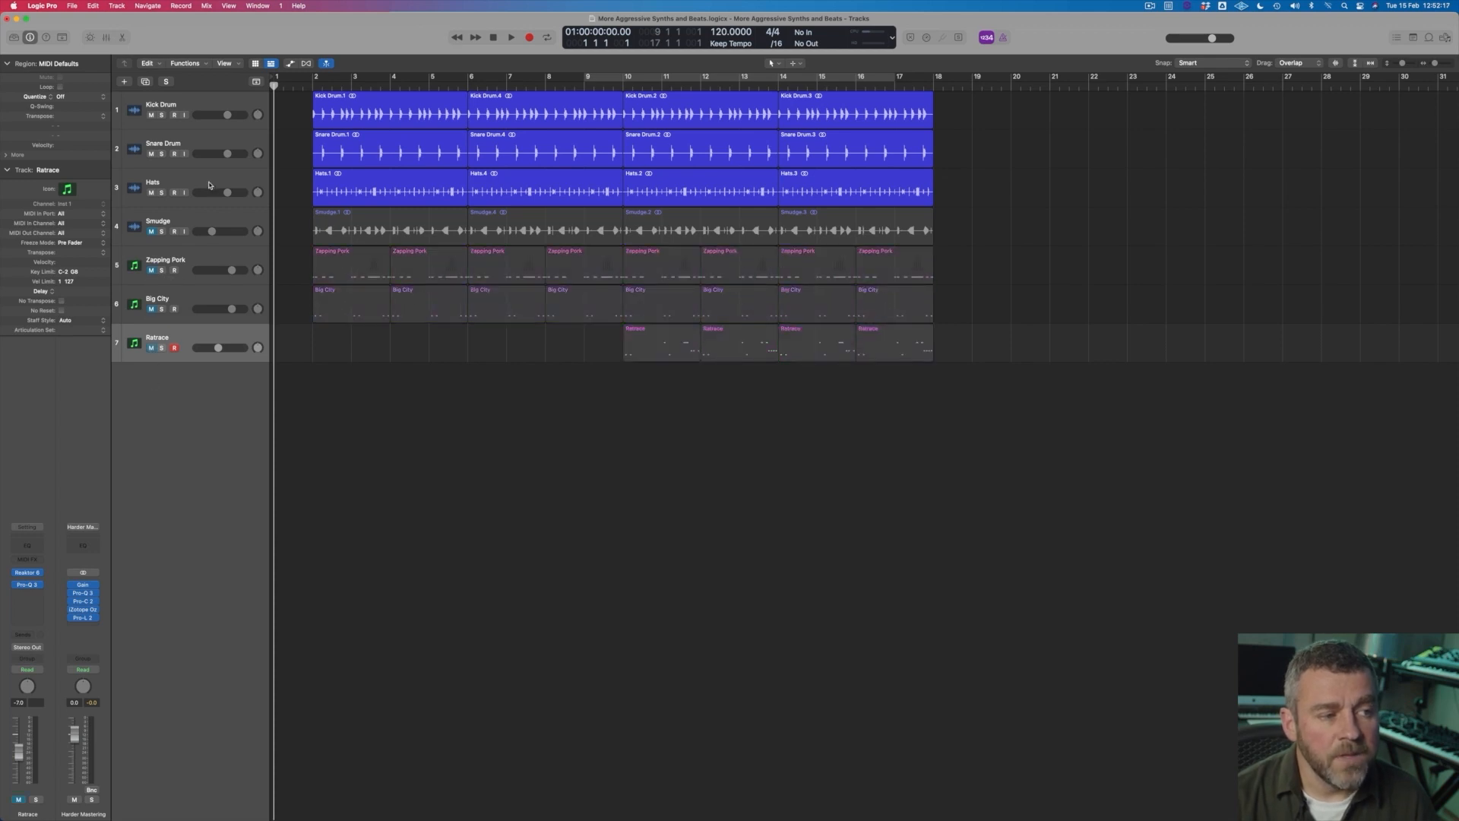
Group the Kick Drum, Snare Drum and Hats tracks into a Summing Stack named DRUMS
{"action": "left_click", "coordinate": [199, 102]}
{"action": "left_click", "coordinate": [207, 183], "text": "shift"}
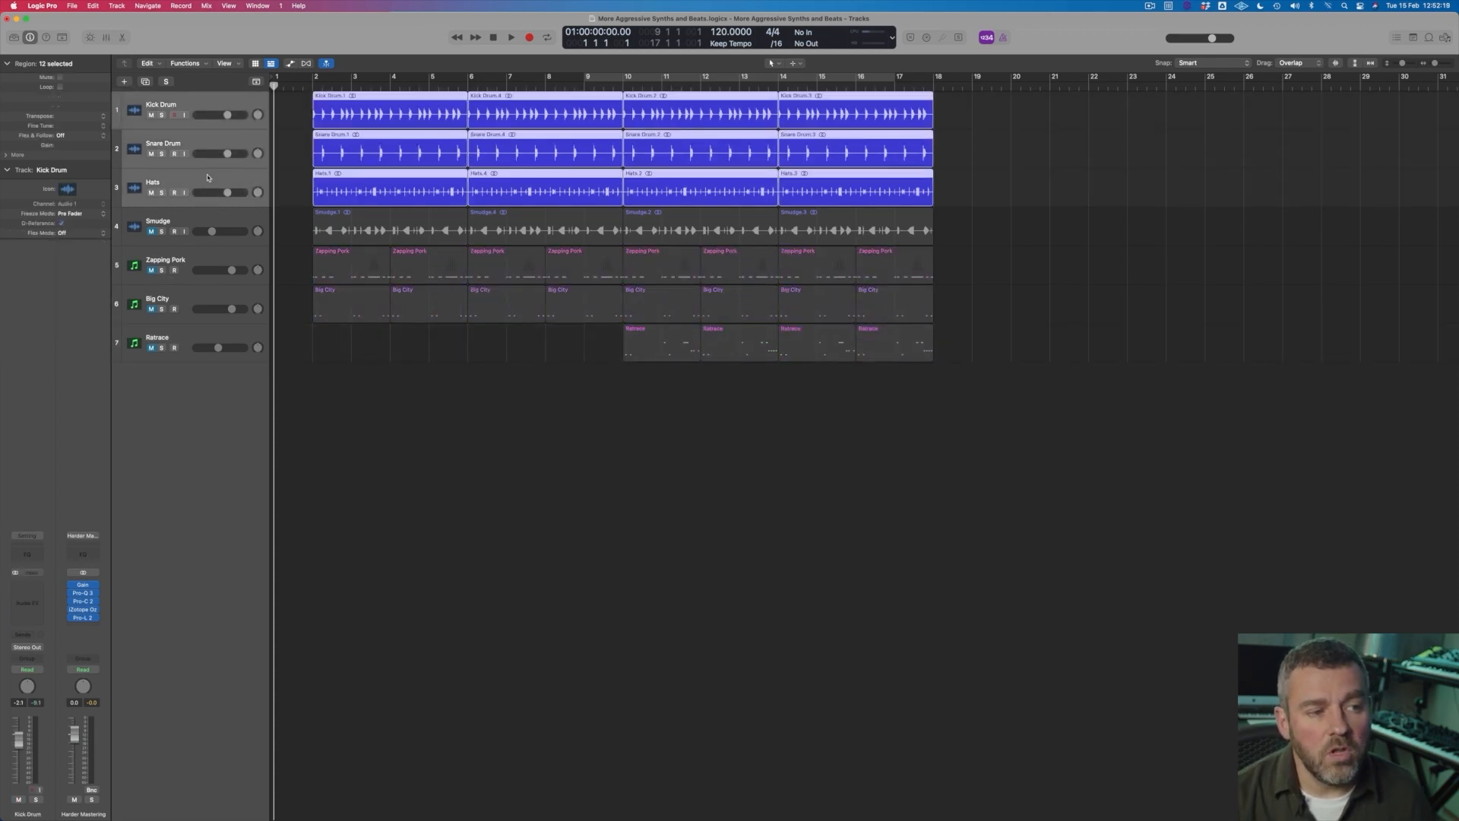
{"action": "right_click", "coordinate": [193, 101]}
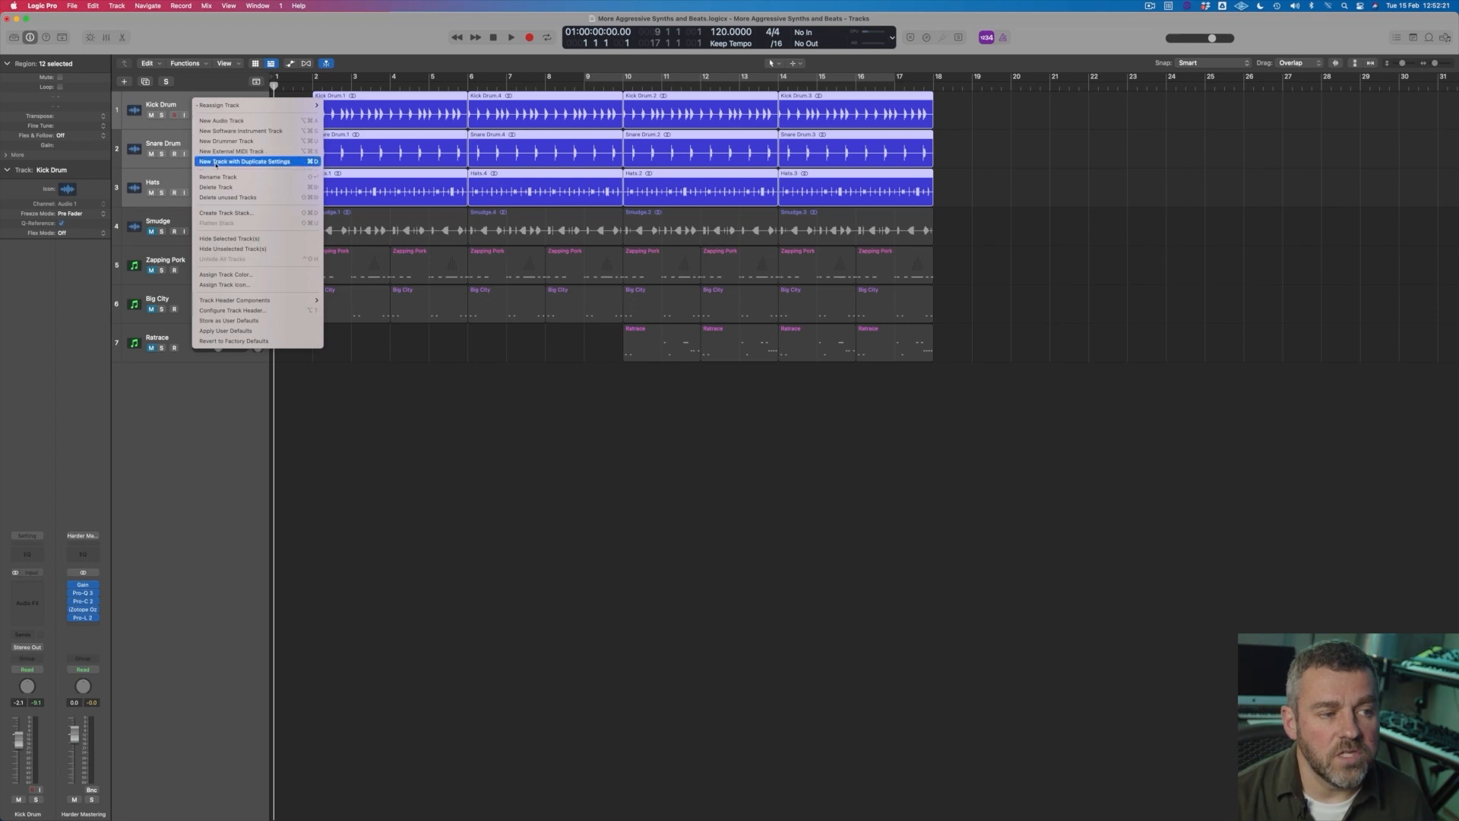
{"action": "left_click", "coordinate": [227, 213]}
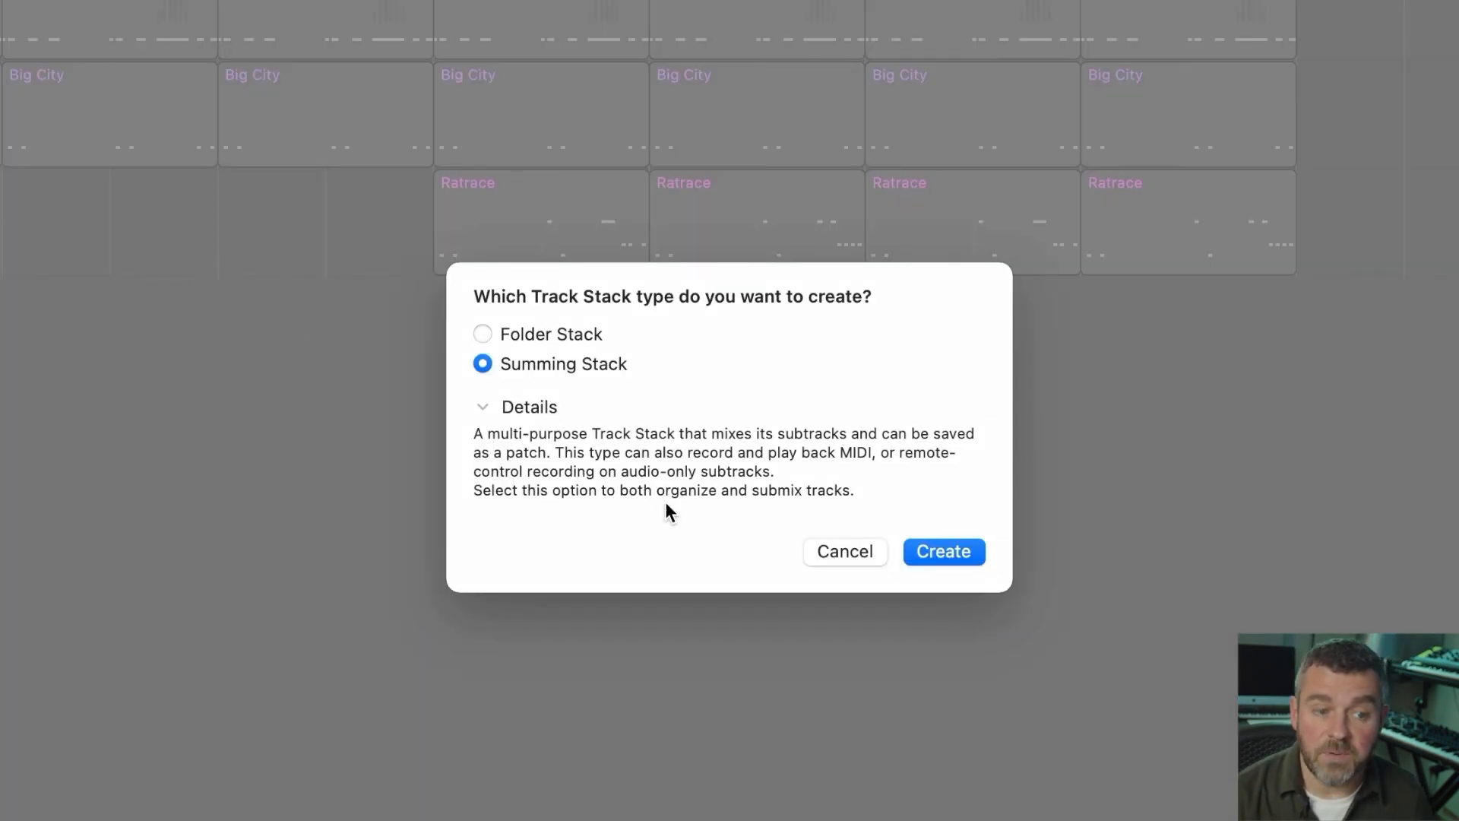
{"action": "left_click", "coordinate": [961, 552]}
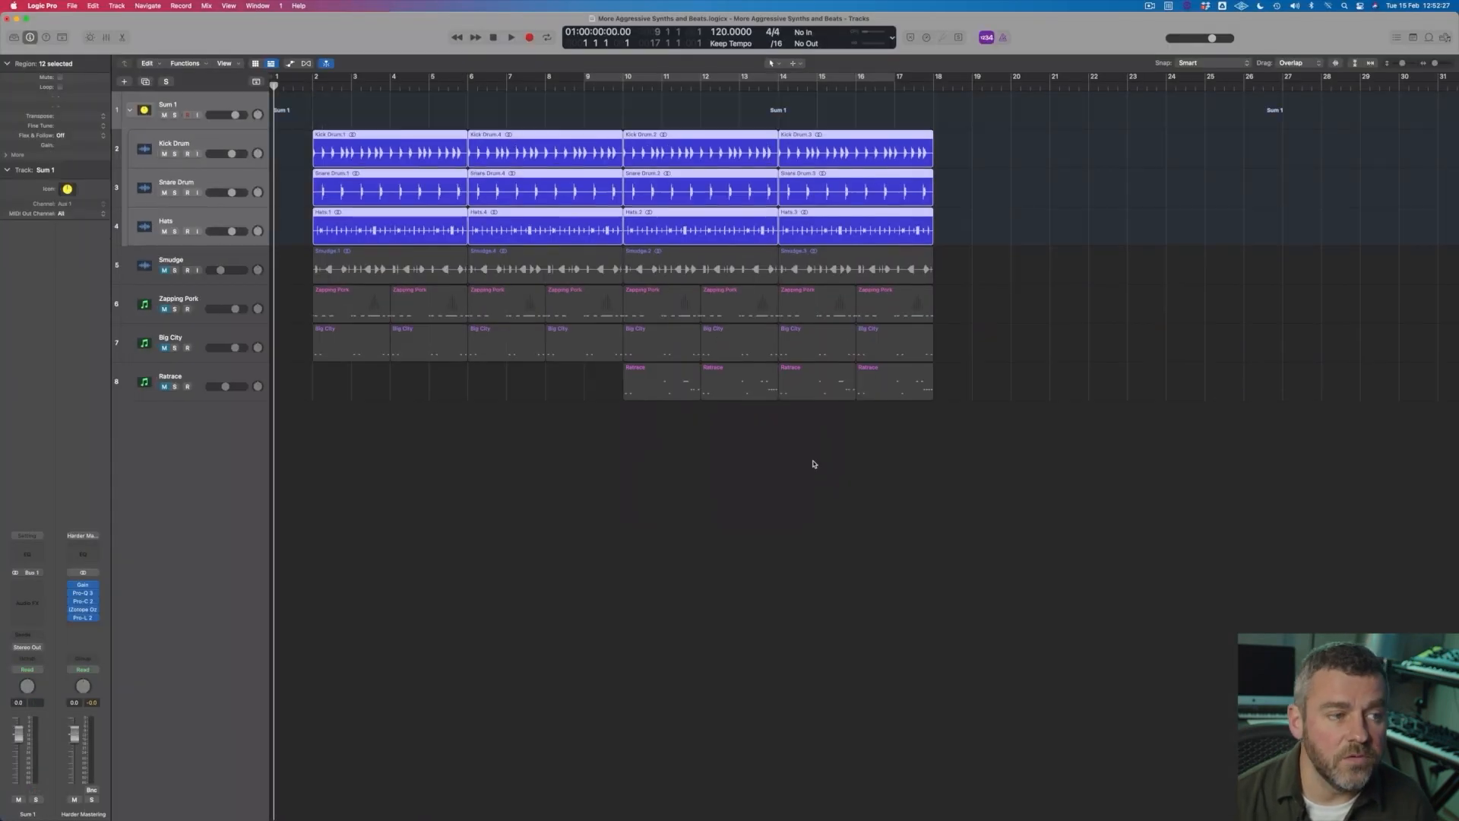
{"action": "double_click", "coordinate": [176, 105]}
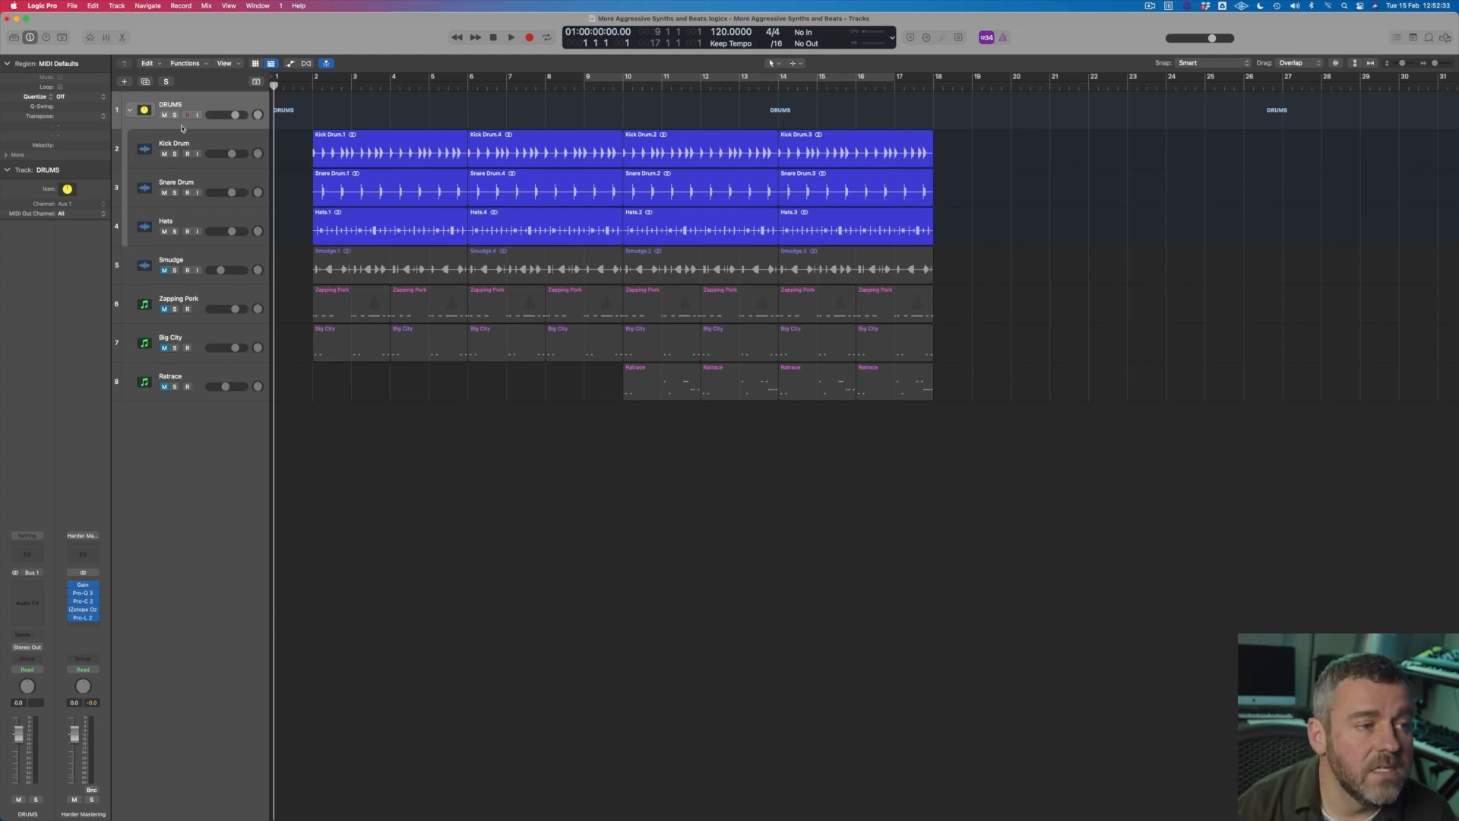
Set a cycle range from bar 2 to bar 6 and audition the looped drums
{"action": "left_click_drag", "start_coordinate": [321, 82], "coordinate": [467, 83]}
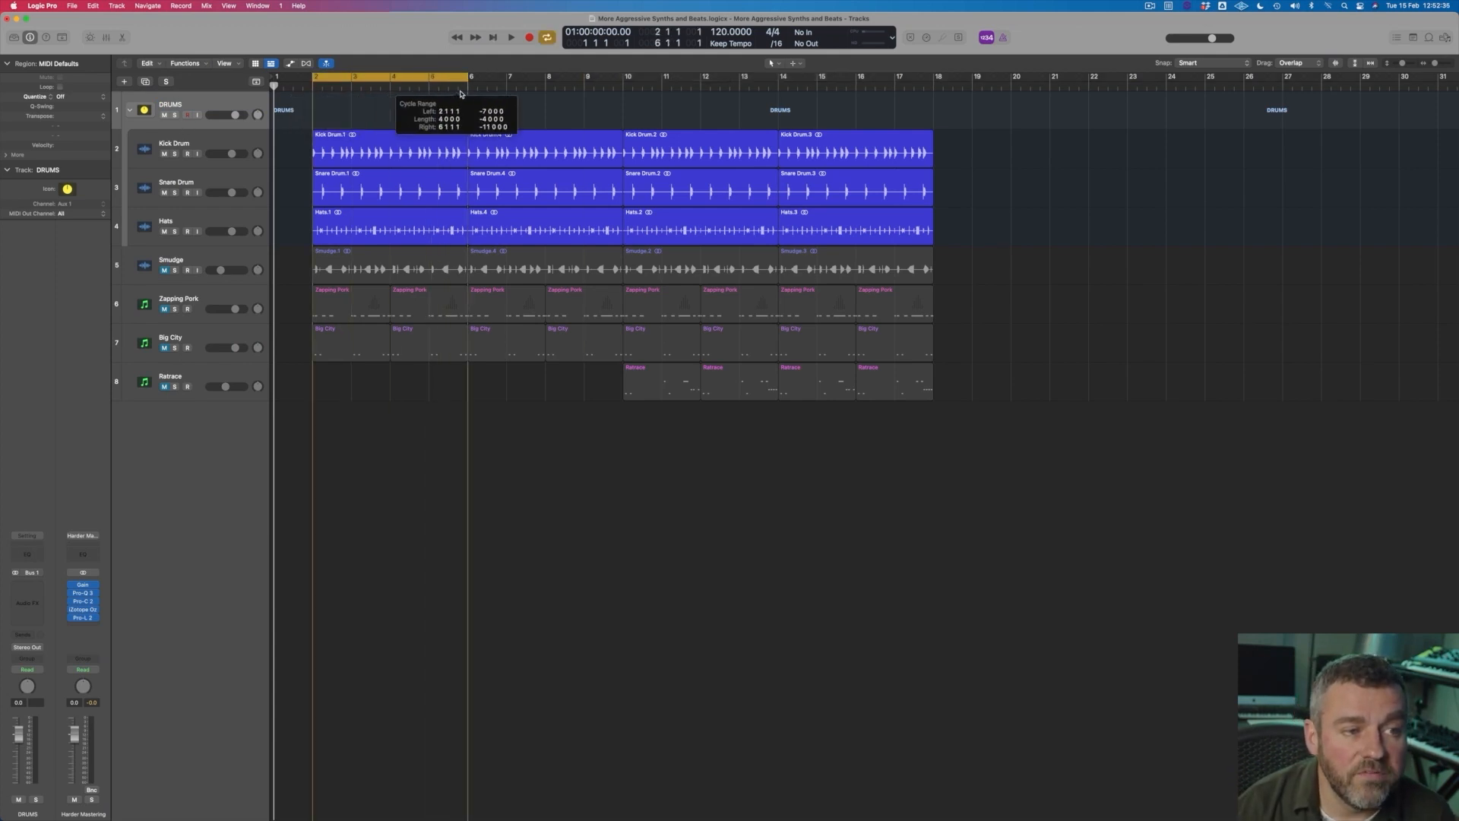
{"action": "key", "text": "space"}
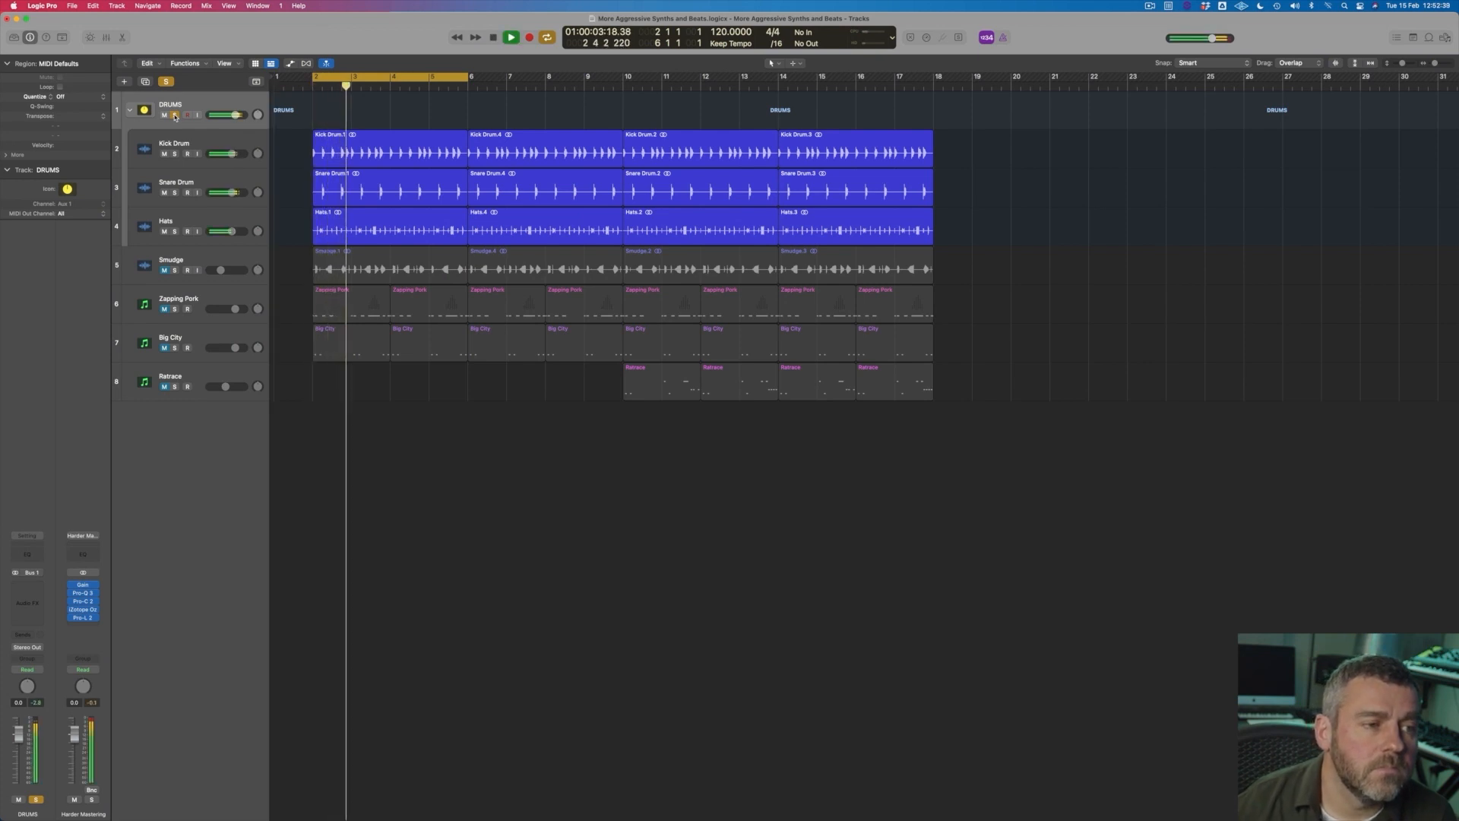
{"action": "key", "text": "space"}
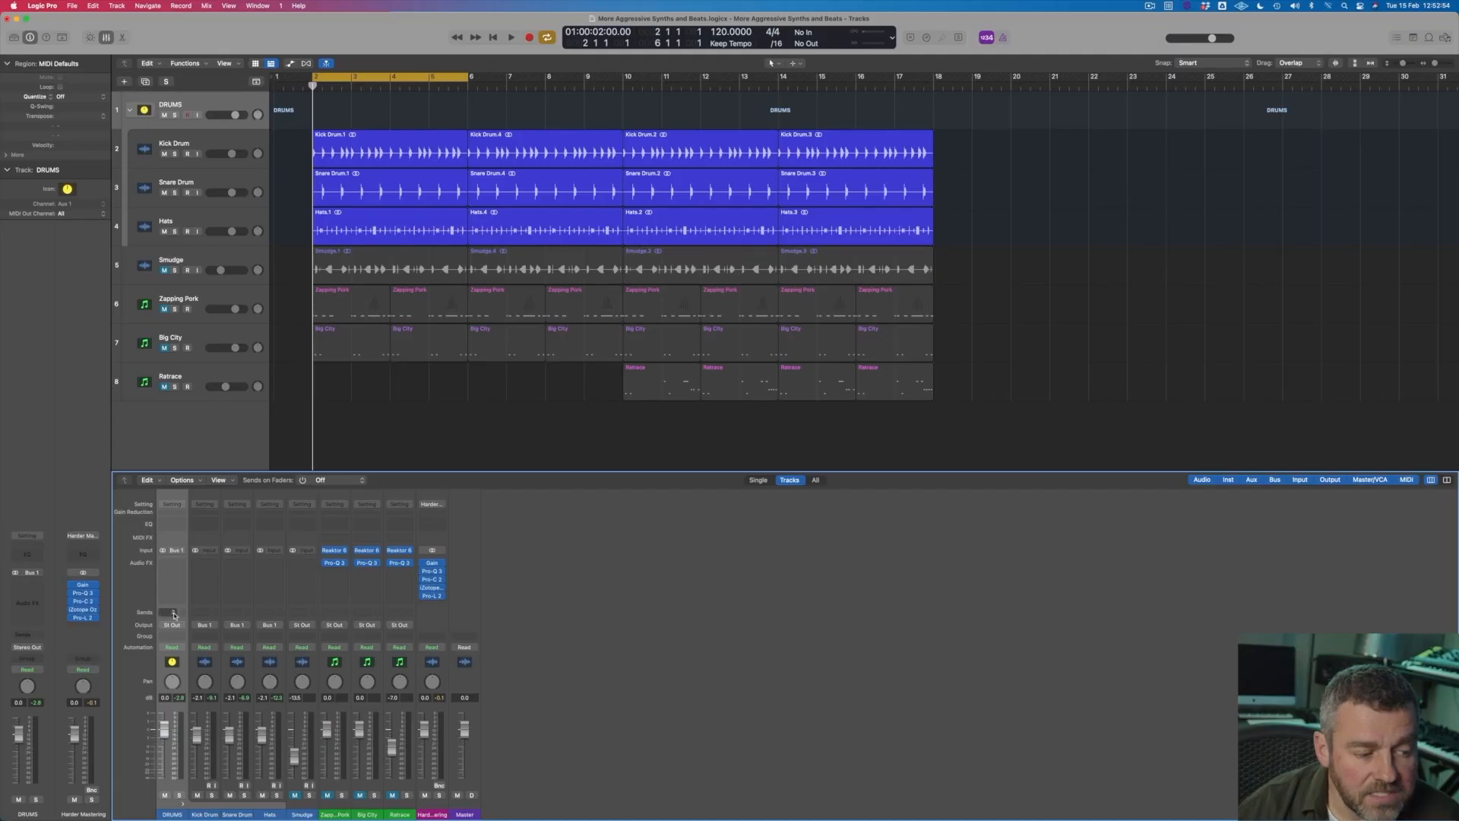
Add a send to Bus 2 on the DRUMS channel in the mixer
{"action": "left_click", "coordinate": [174, 614]}
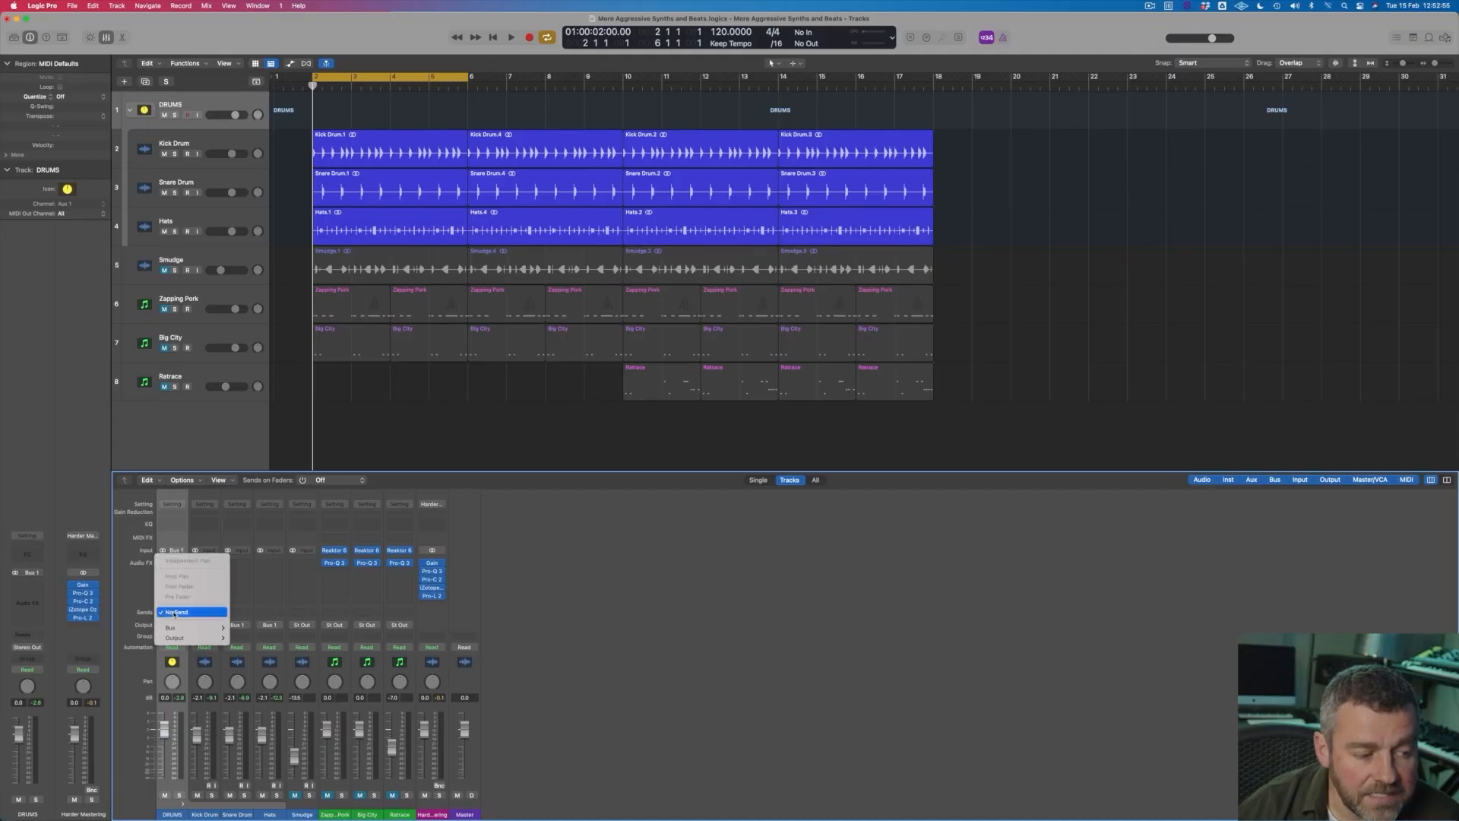
{"action": "mouse_move", "coordinate": [173, 629]}
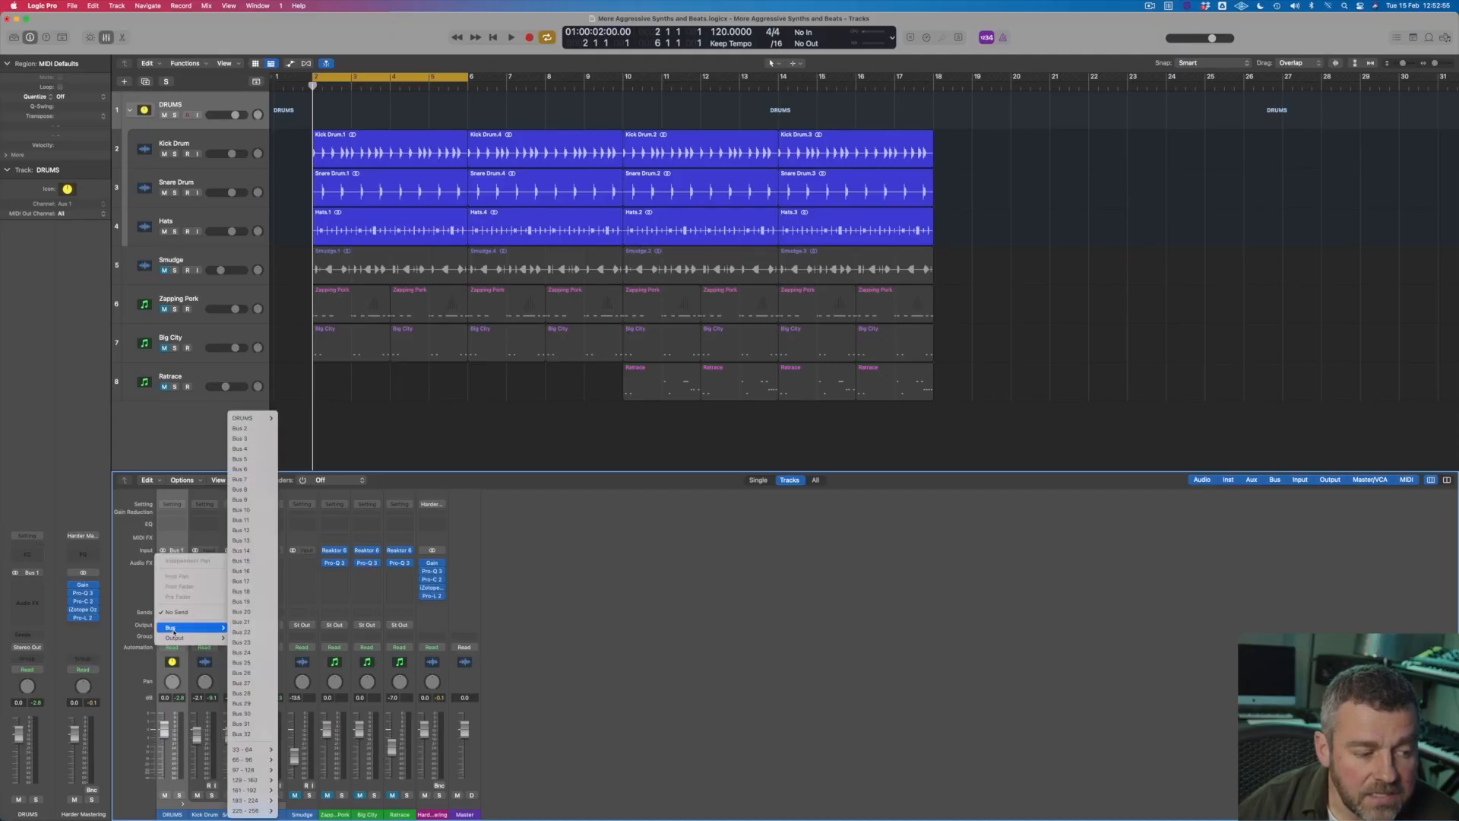
{"action": "left_click", "coordinate": [261, 430]}
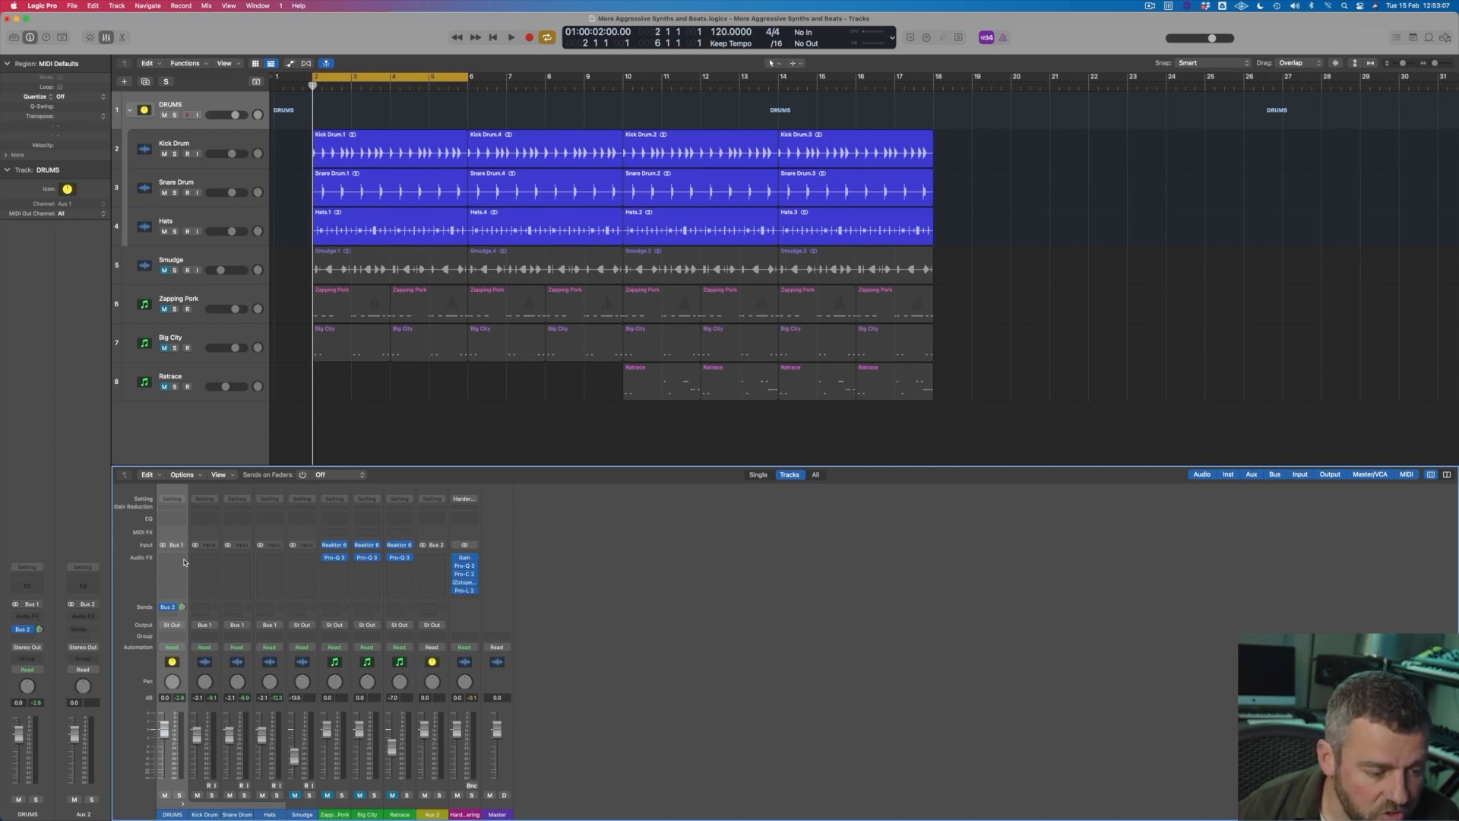
Insert the stereo Native Instruments Bite plug-in on the Aux 2 channel
{"action": "left_click", "coordinate": [440, 558]}
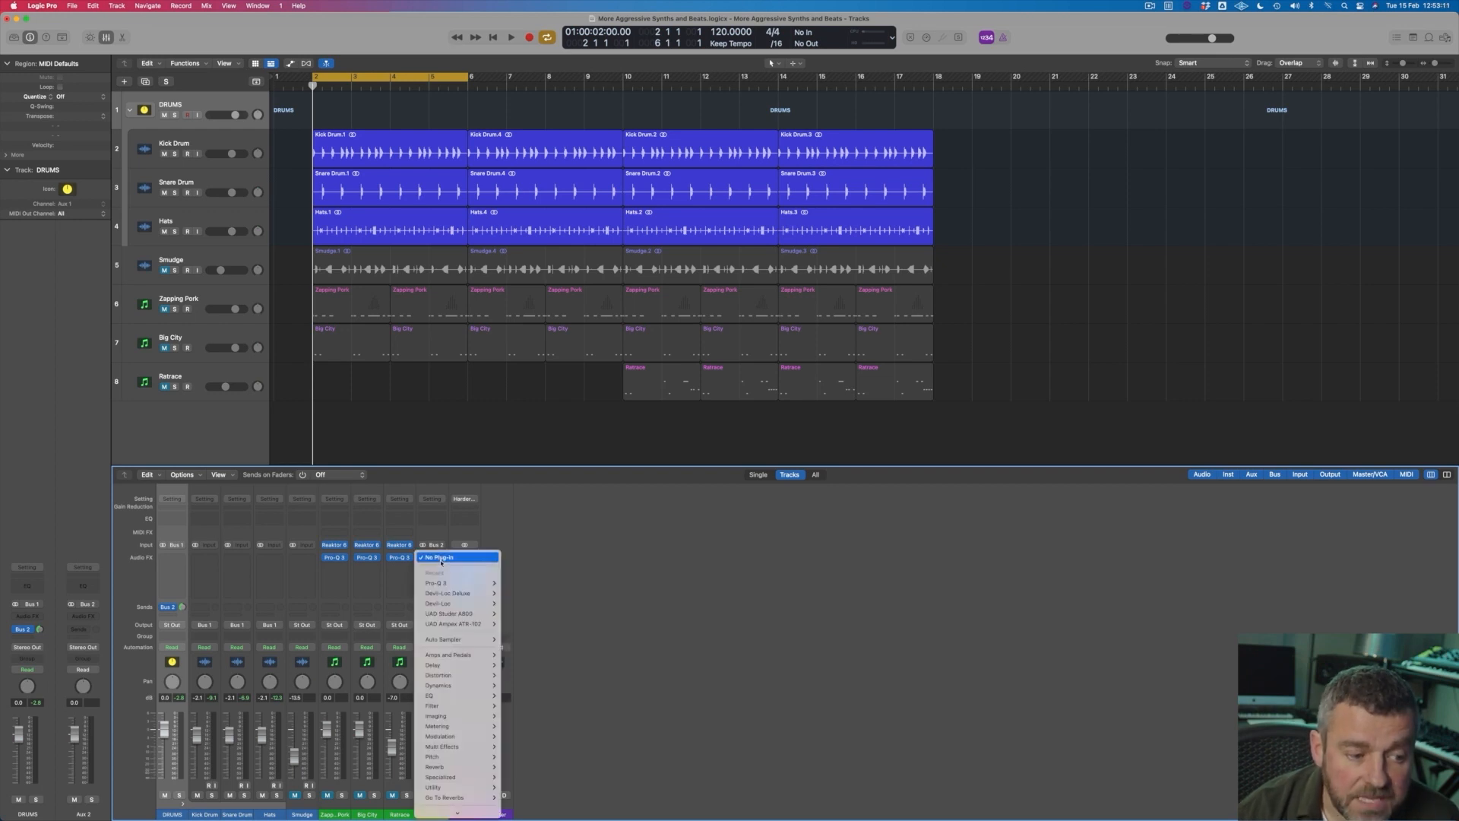
{"action": "mouse_move", "coordinate": [457, 798]}
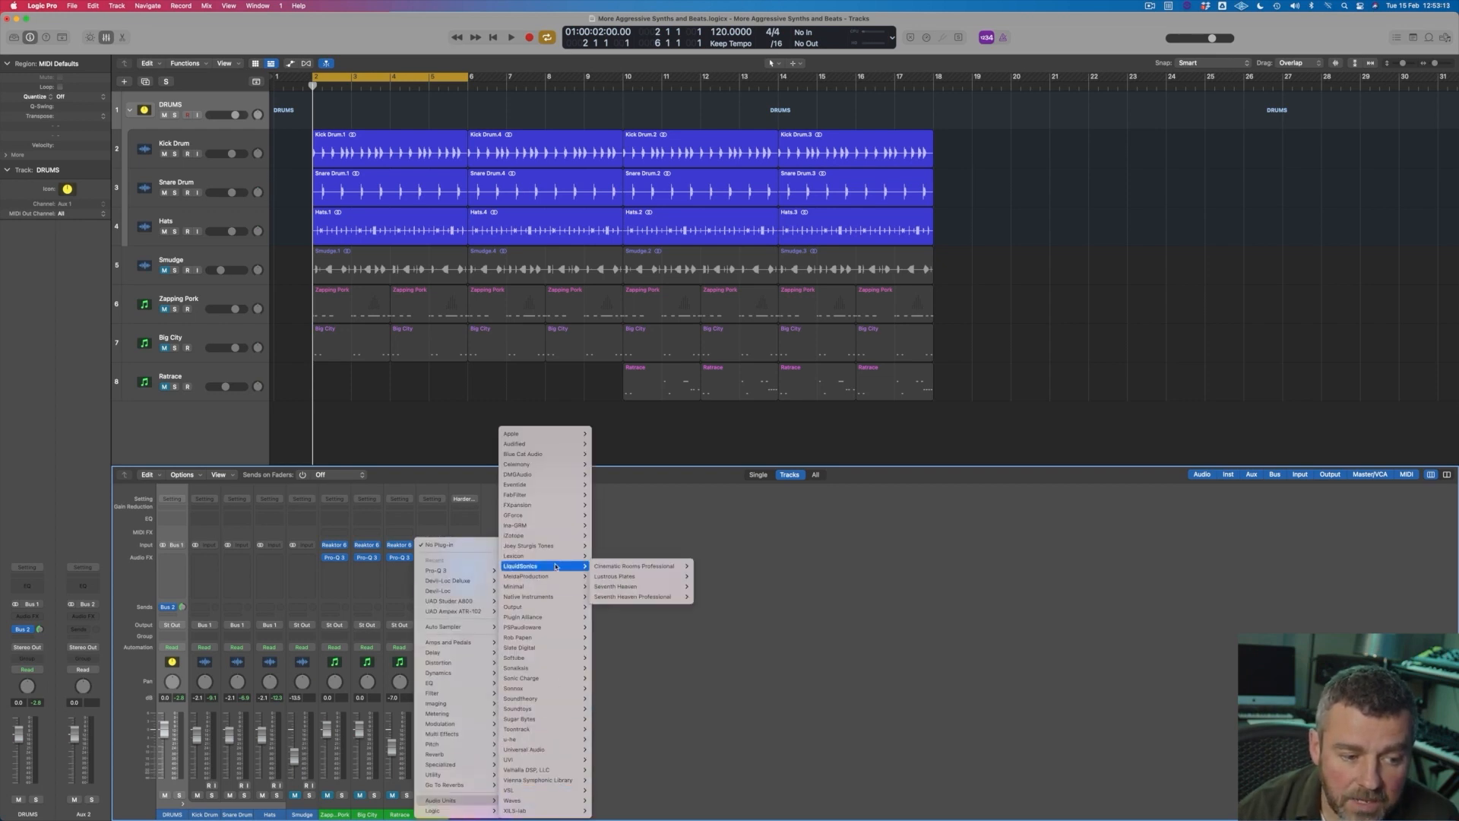
{"action": "mouse_move", "coordinate": [551, 597]}
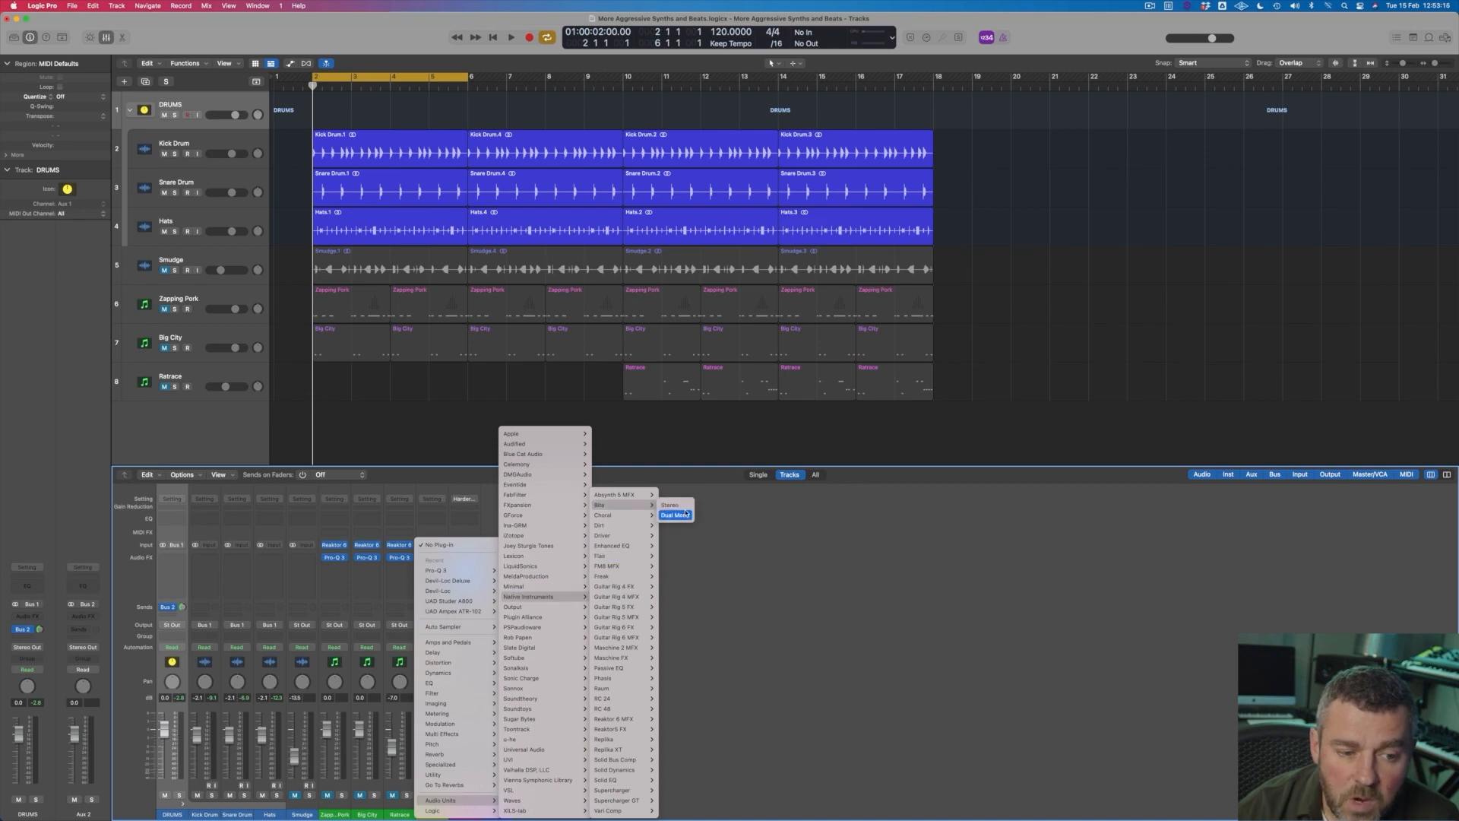
{"action": "left_click", "coordinate": [684, 505]}
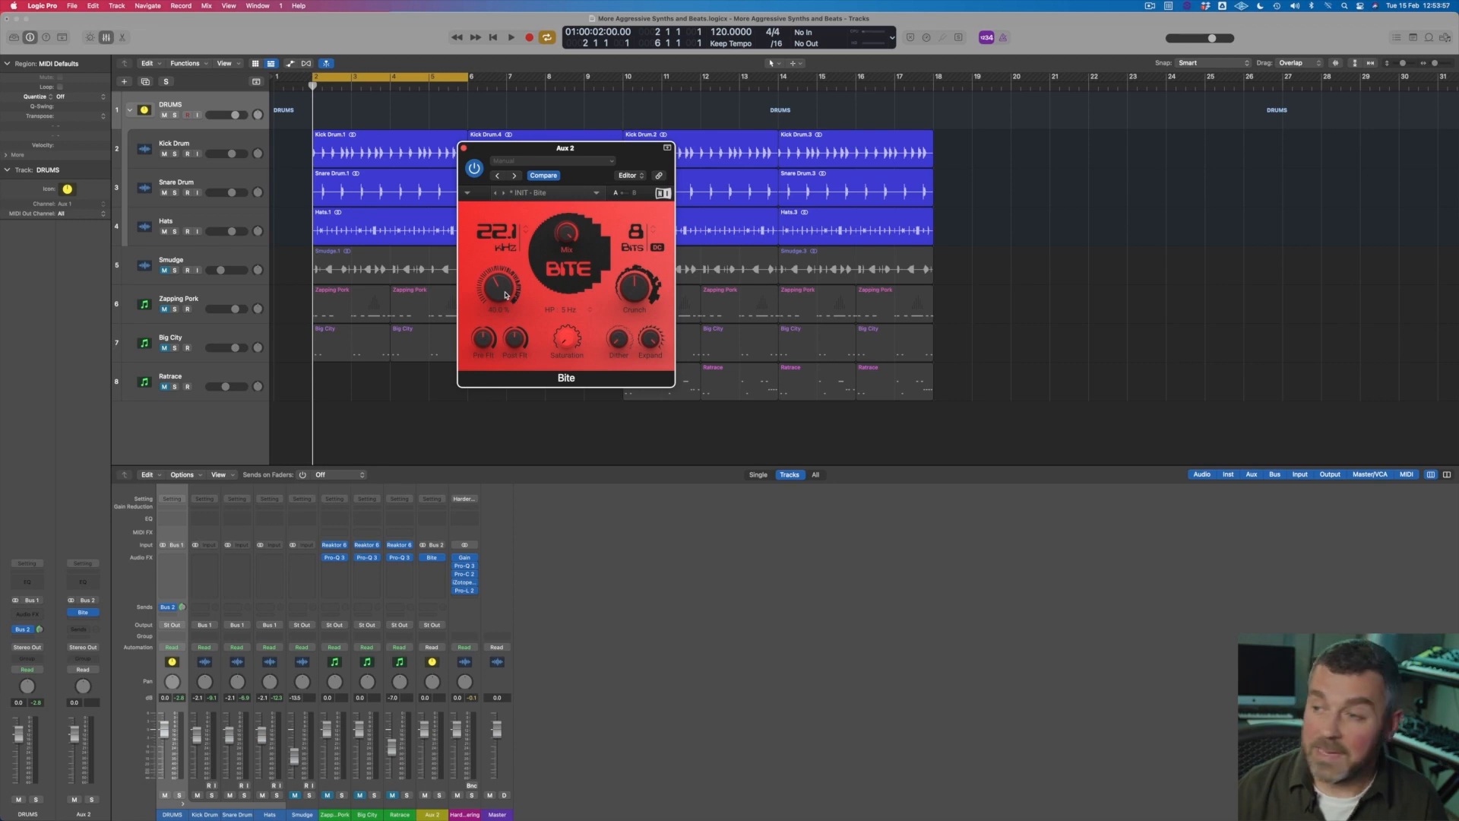
Adjust Bite's Crunch, post-filter and pre-filter controls on Aux 2 while auditioning the looped drums
{"action": "key", "text": "space"}
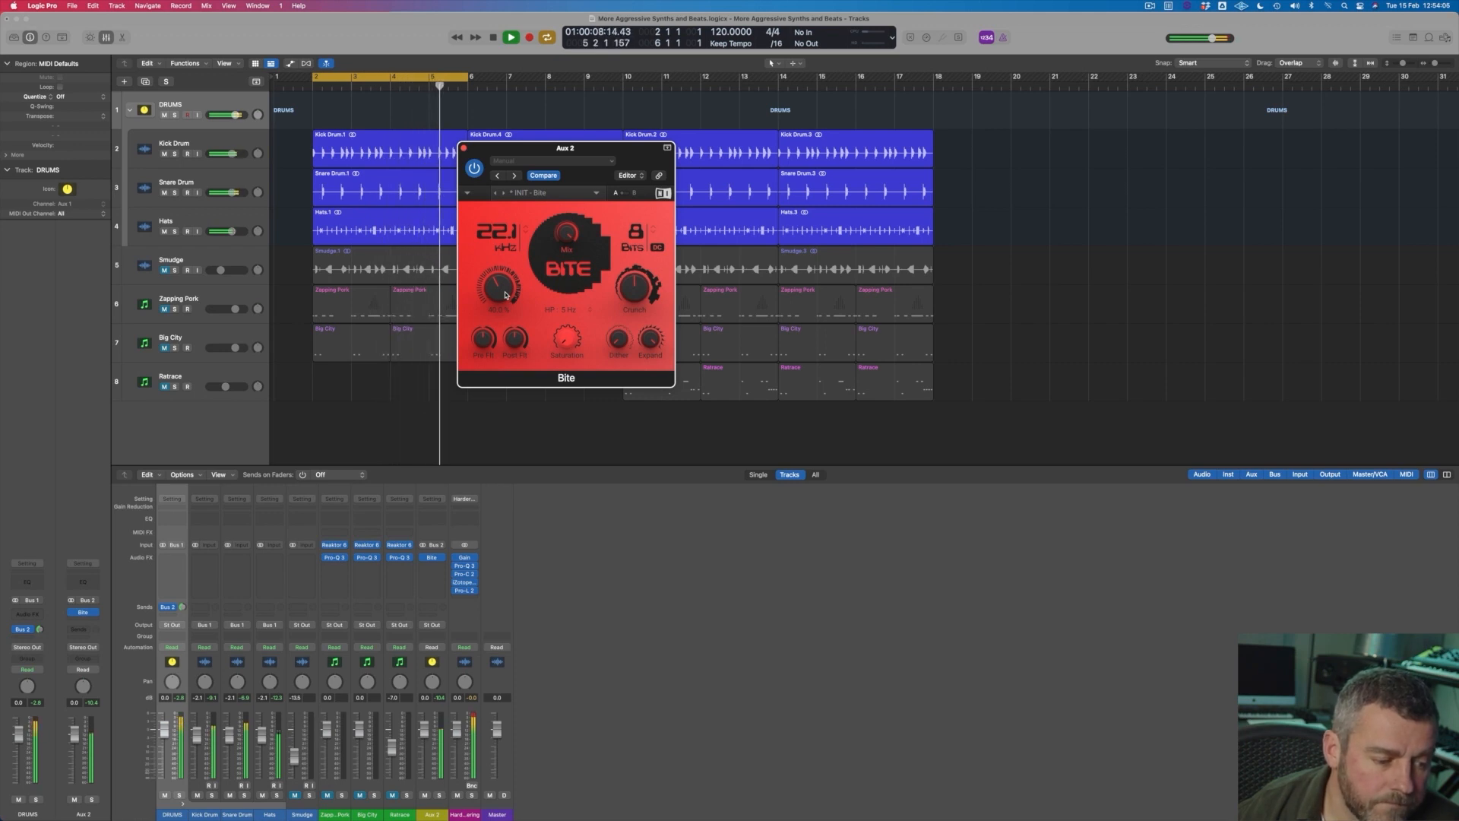
{"action": "left_click", "coordinate": [427, 797]}
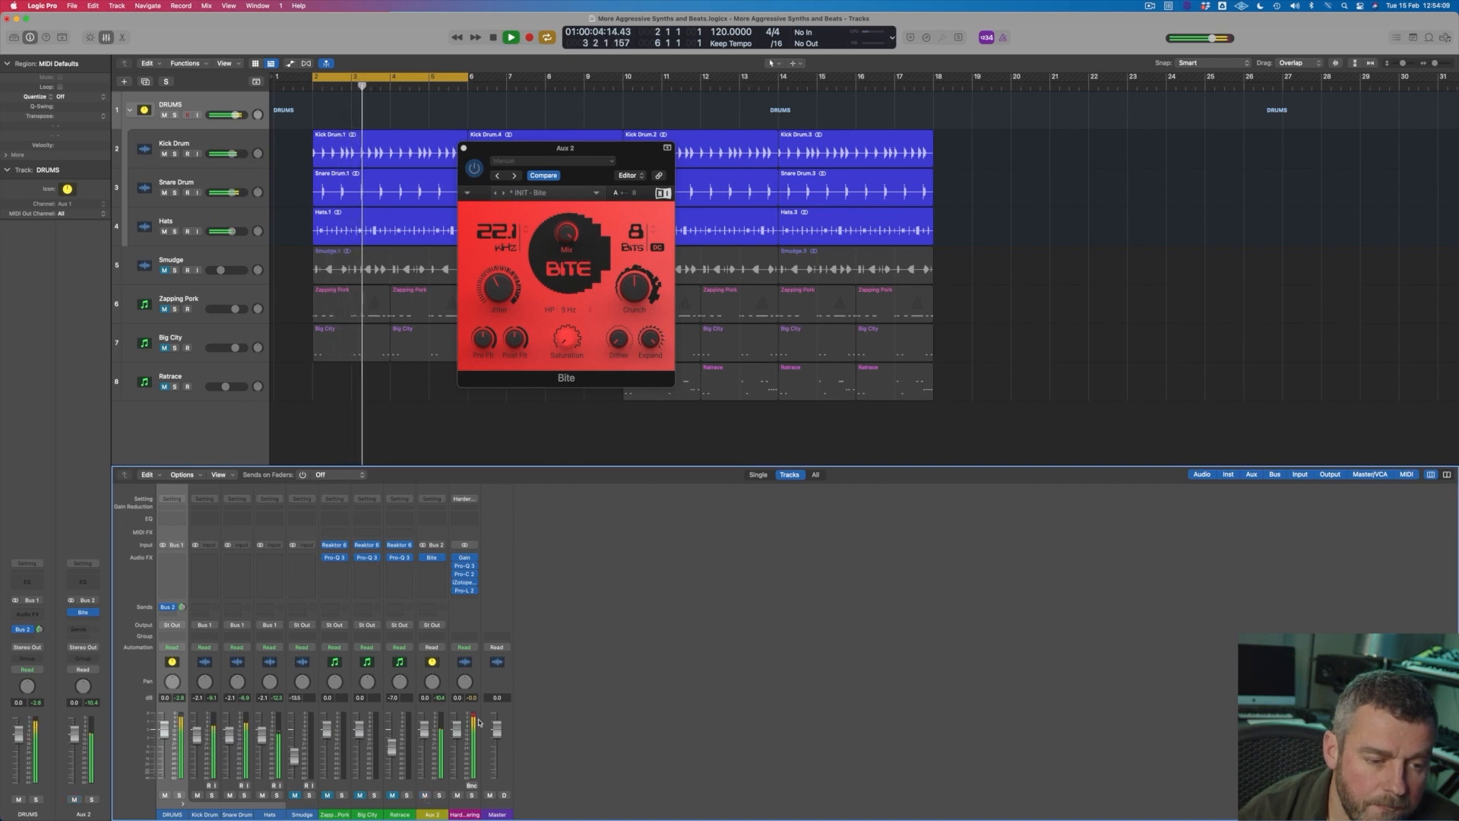
{"action": "left_click", "coordinate": [634, 287]}
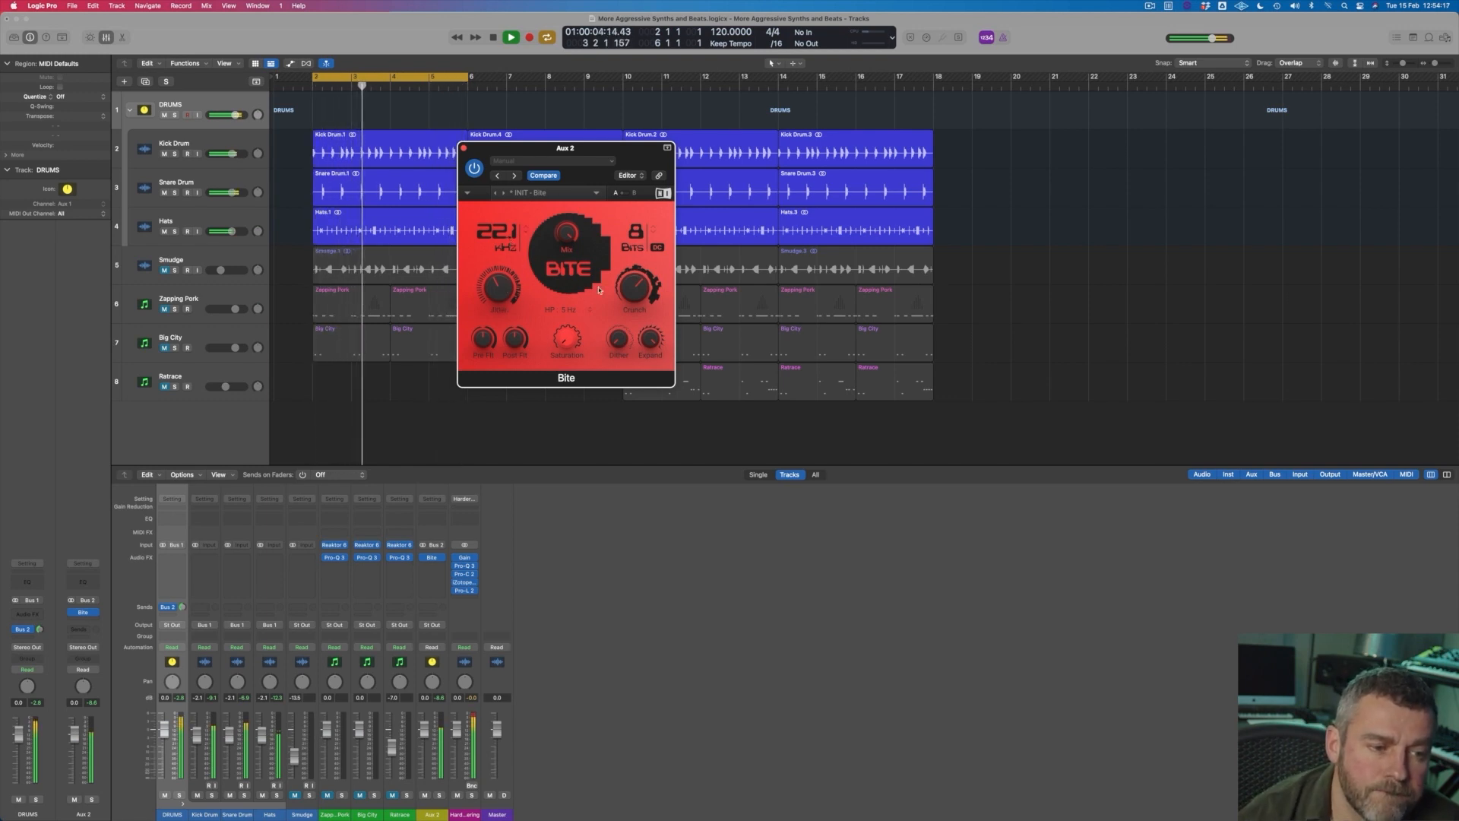
{"action": "left_click_drag", "start_coordinate": [515, 339], "coordinate": [515, 324]}
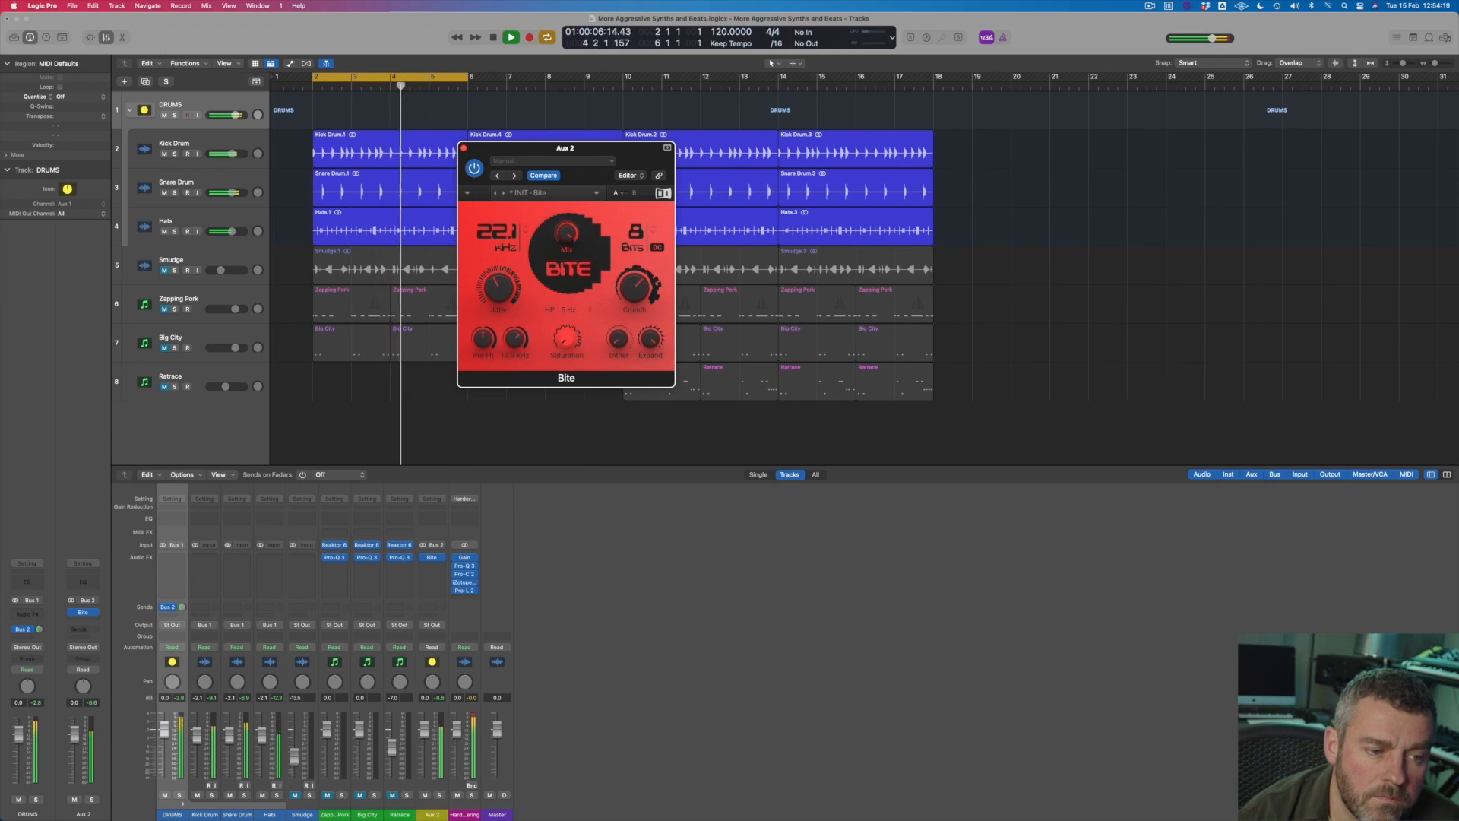
{"action": "mouse_move", "coordinate": [482, 343]}
{"action": "mouse_move", "coordinate": [483, 344]}
{"action": "left_mouse_down"}
{"action": "mouse_move", "coordinate": [482, 366]}
{"action": "mouse_move", "coordinate": [484, 342]}
{"action": "left_mouse_up"}
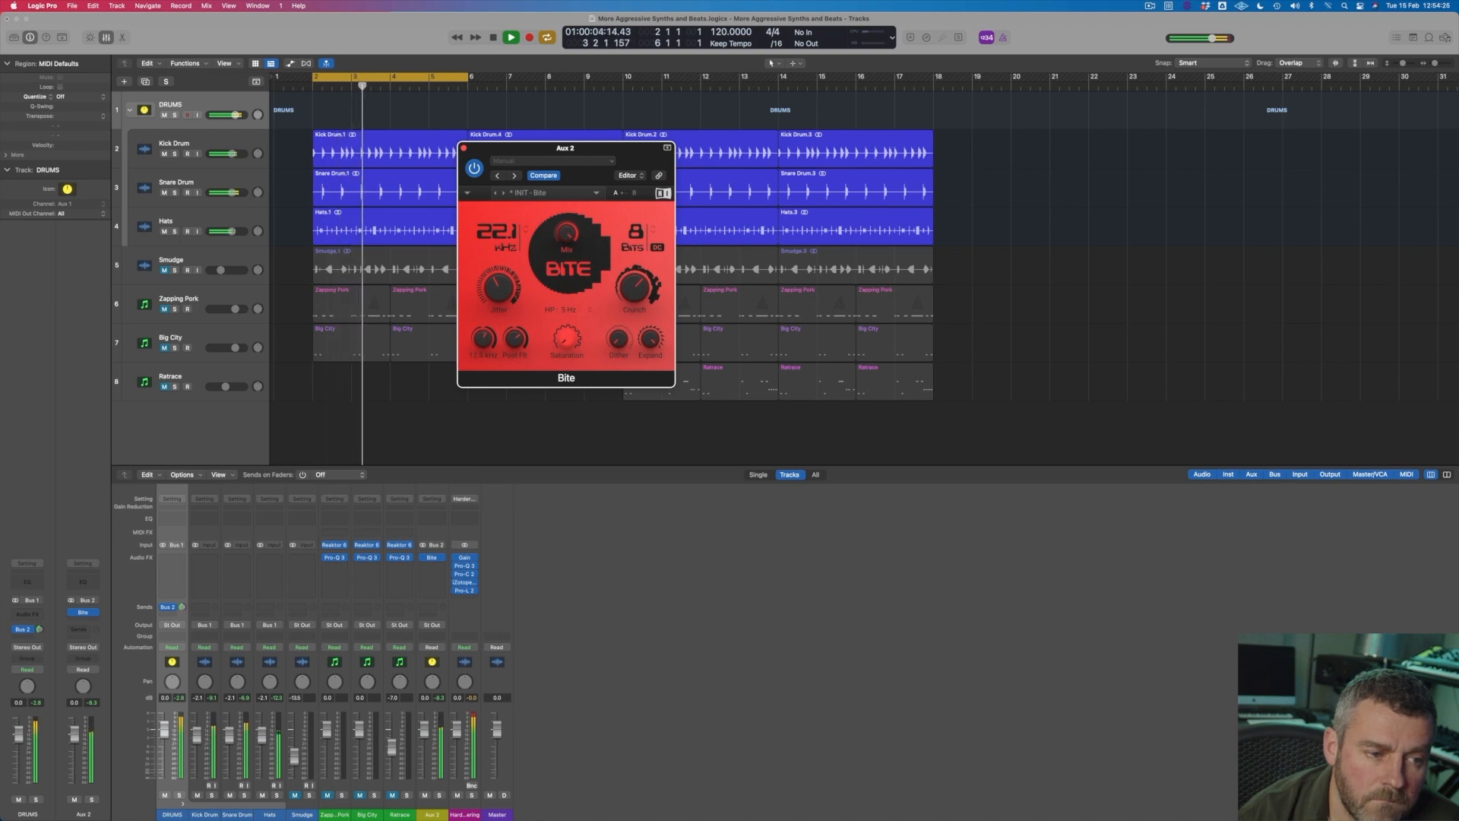
{"action": "key", "text": "space"}
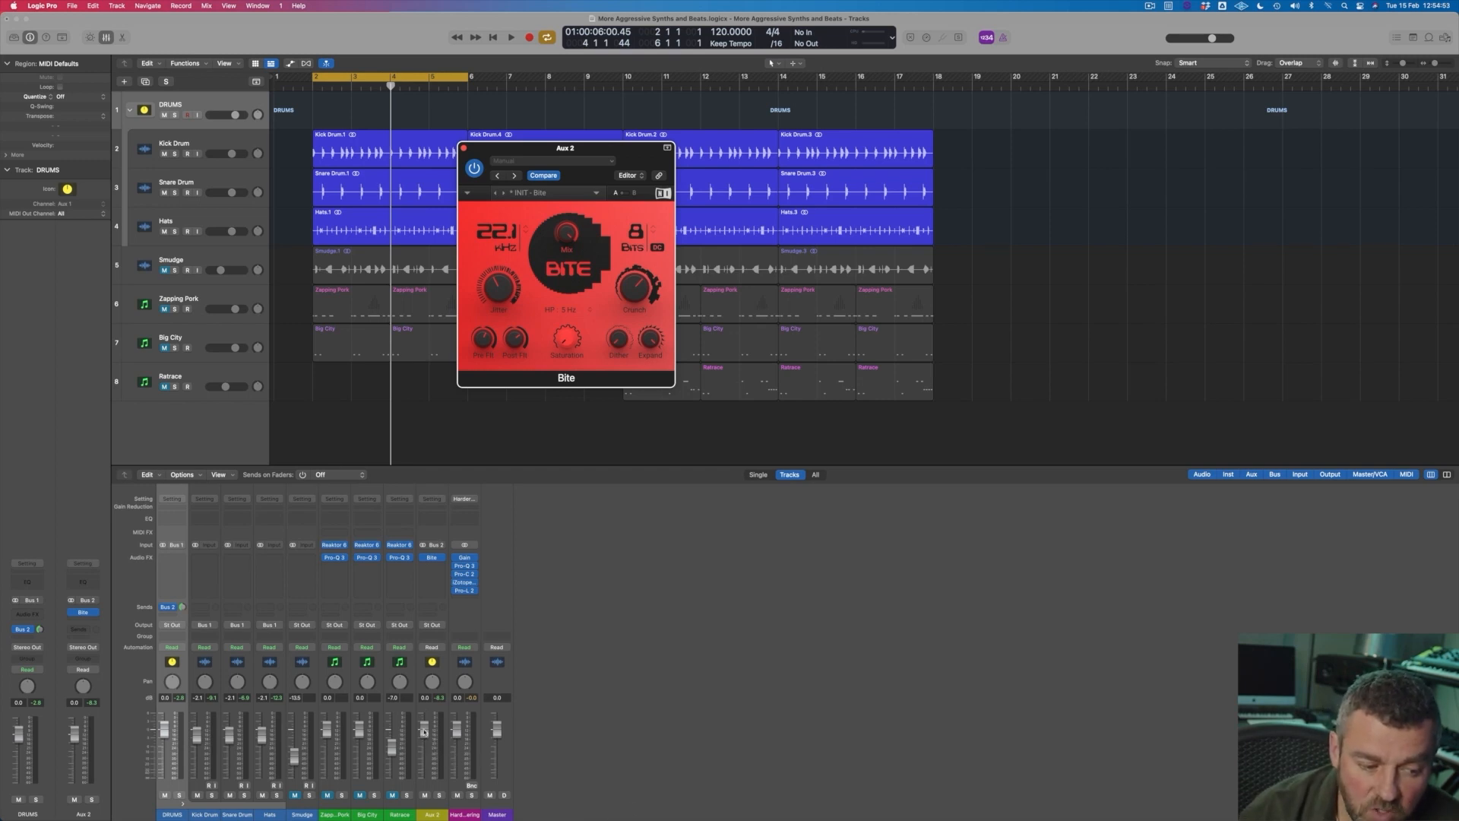
Lower the Aux 2 level to -9.4 dB and unmute the Smudge track
{"action": "mouse_move", "coordinate": [424, 729]}
{"action": "left_mouse_down"}
{"action": "mouse_move", "coordinate": [424, 776]}
{"action": "mouse_move", "coordinate": [424, 729]}
{"action": "mouse_move", "coordinate": [424, 750]}
{"action": "left_mouse_up"}
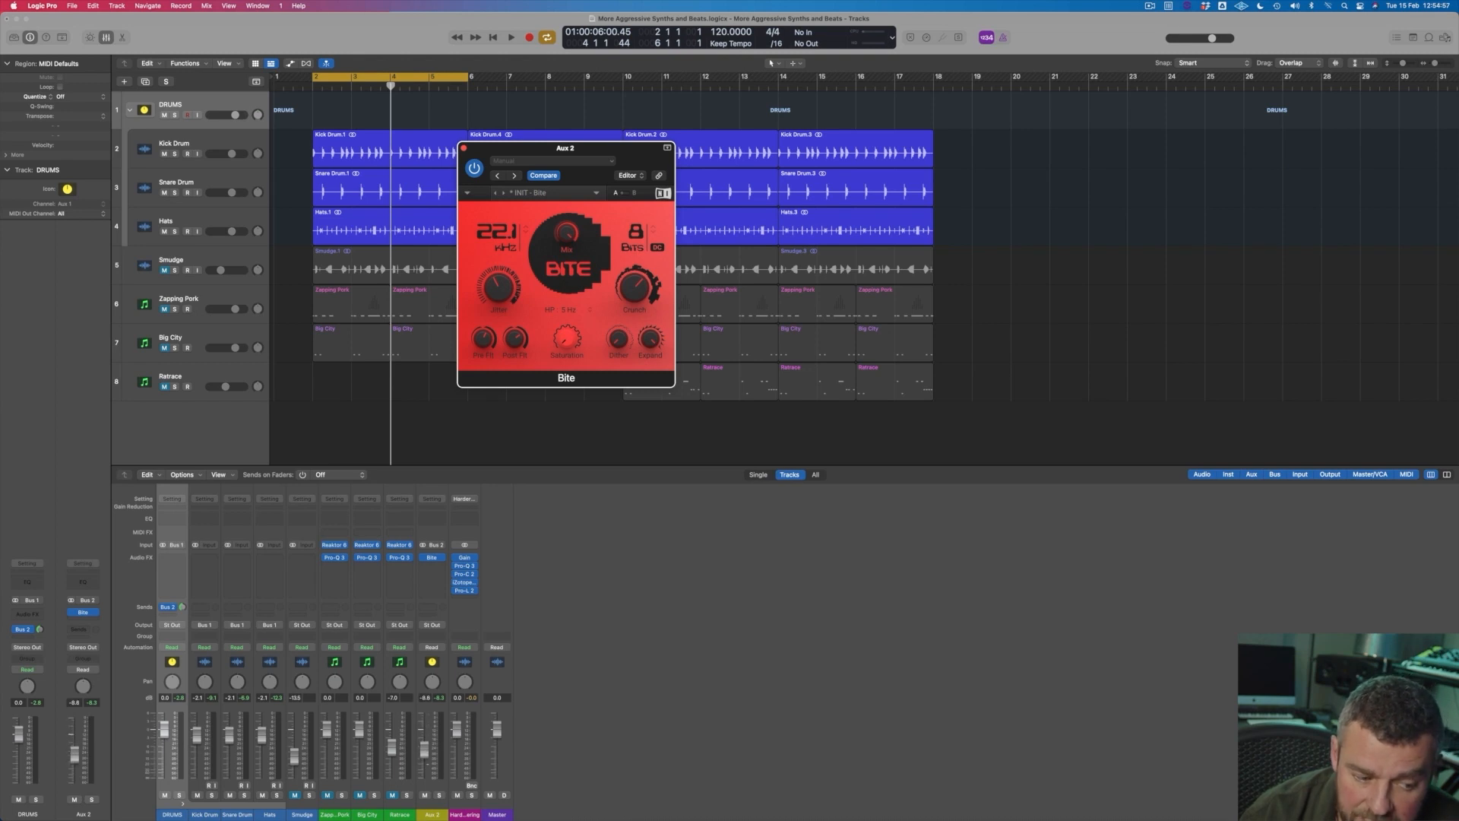
{"action": "left_click", "coordinate": [170, 415]}
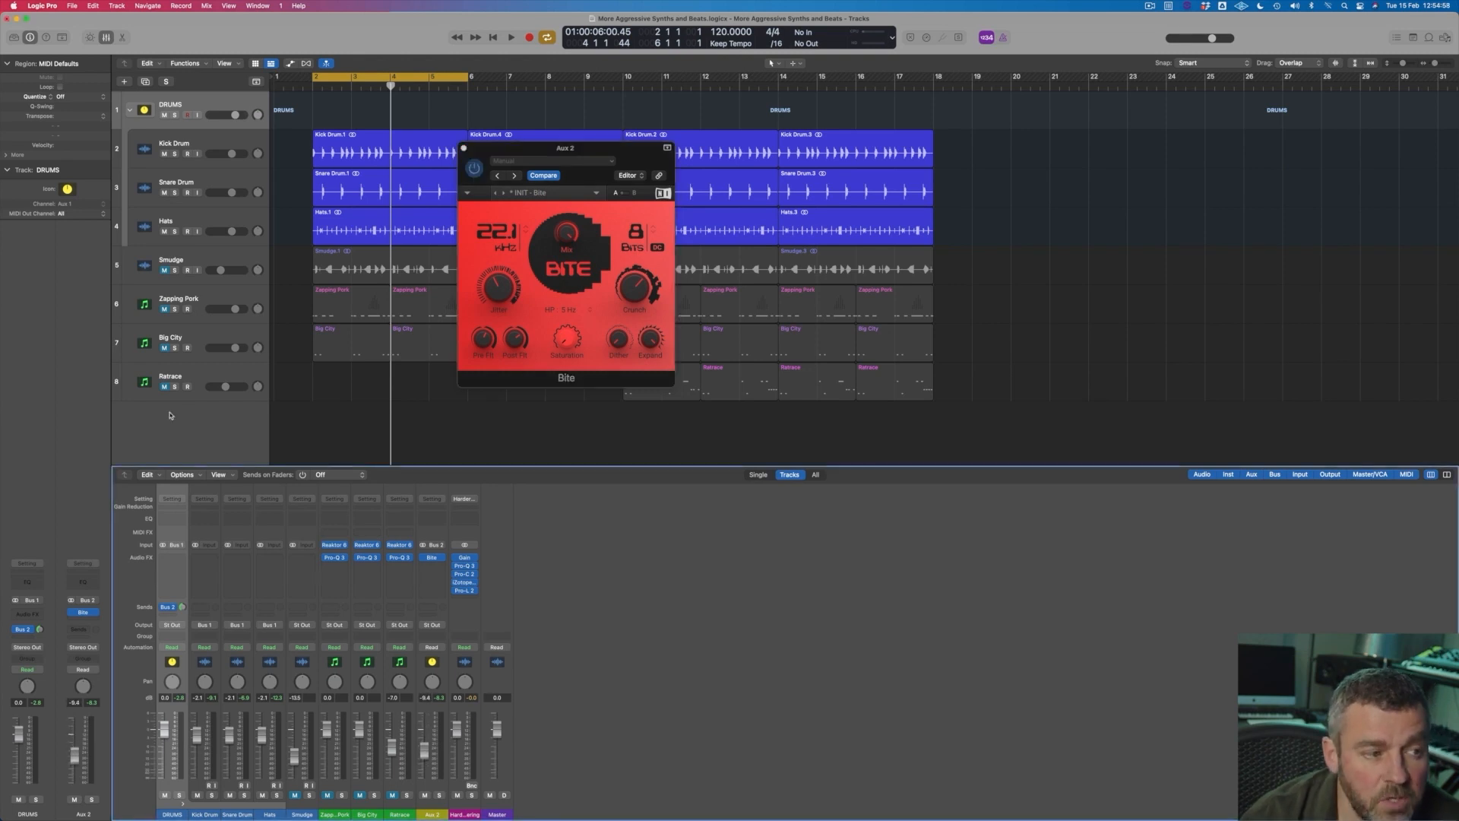
{"action": "left_click", "coordinate": [163, 270]}
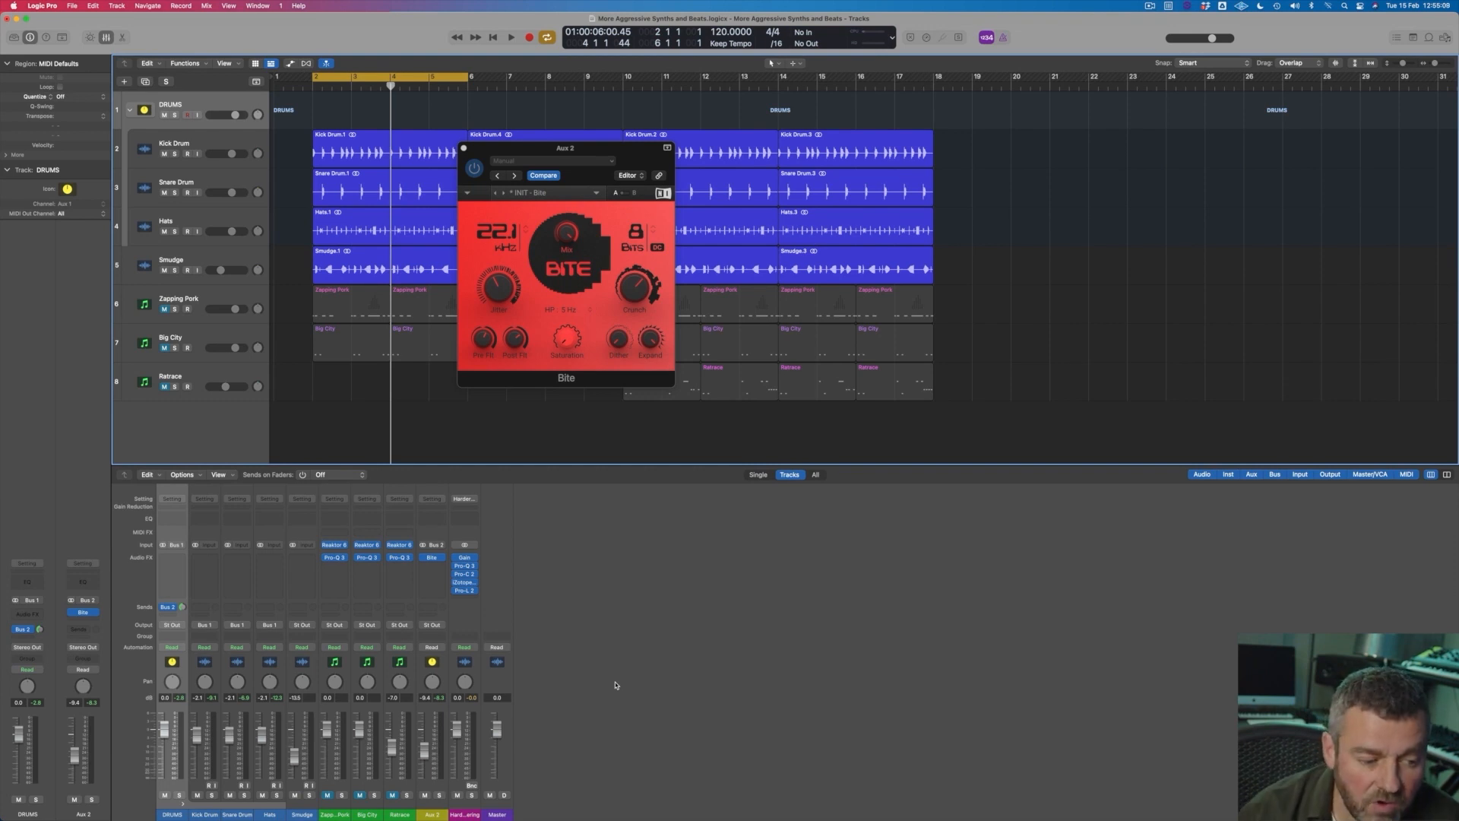
Pull Aux 2 down to silence, play the loop, and blend the Bite effect in at about -17.8 dB
{"action": "left_click_drag", "start_coordinate": [427, 754], "coordinate": [424, 817]}
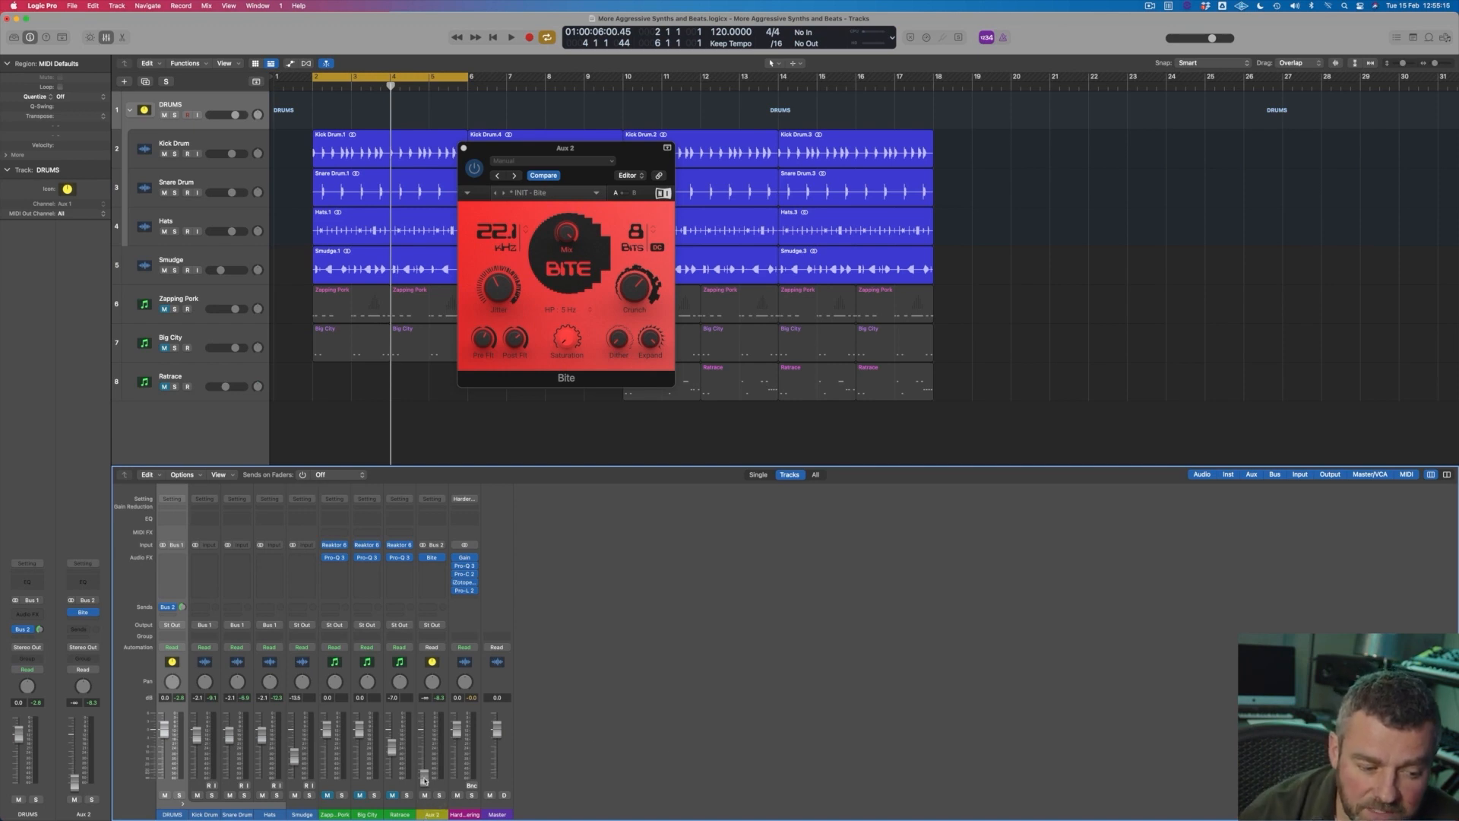
{"action": "key", "text": "space"}
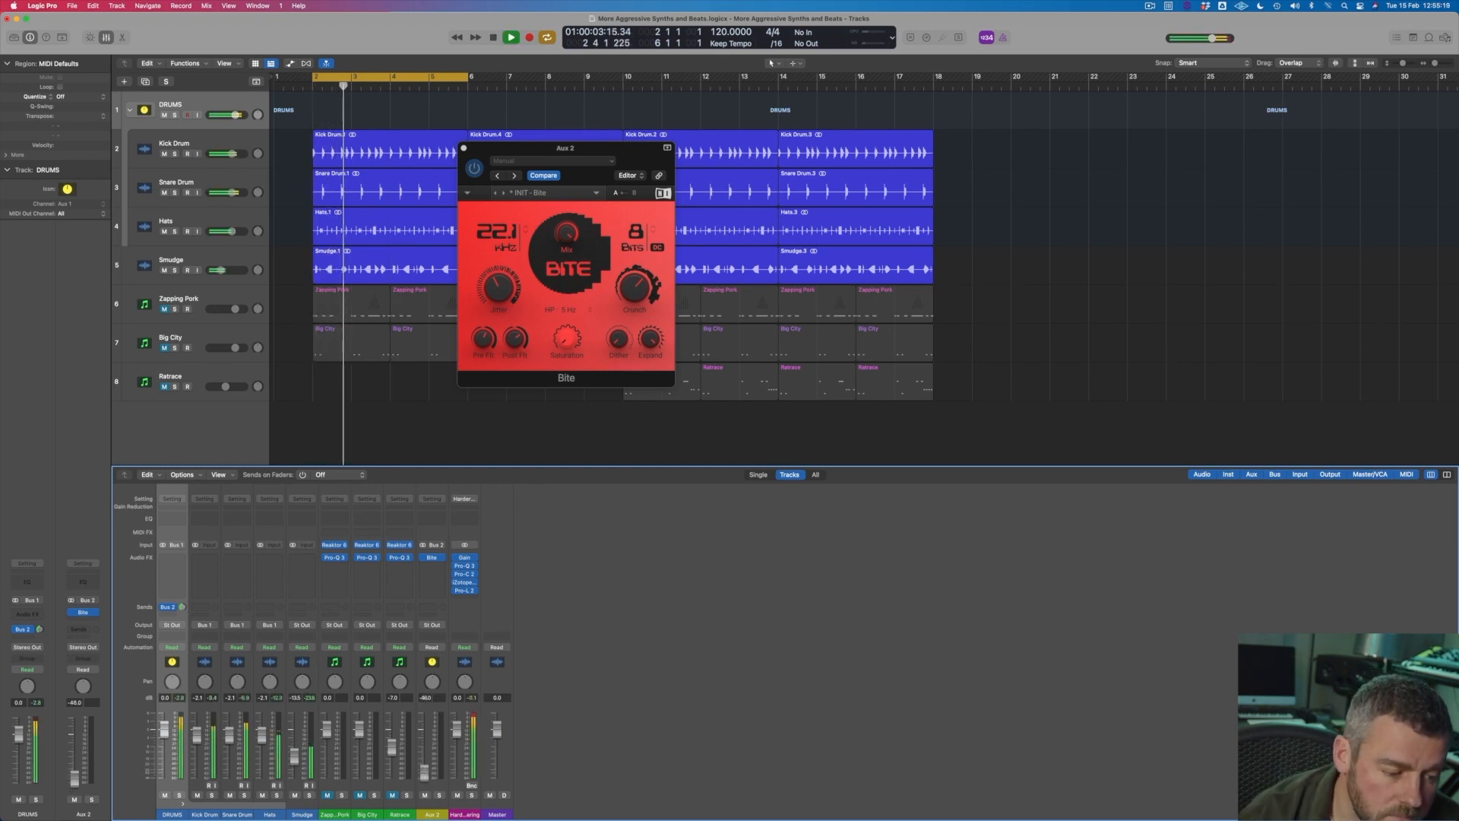
{"action": "left_click_drag", "start_coordinate": [426, 777], "coordinate": [424, 758]}
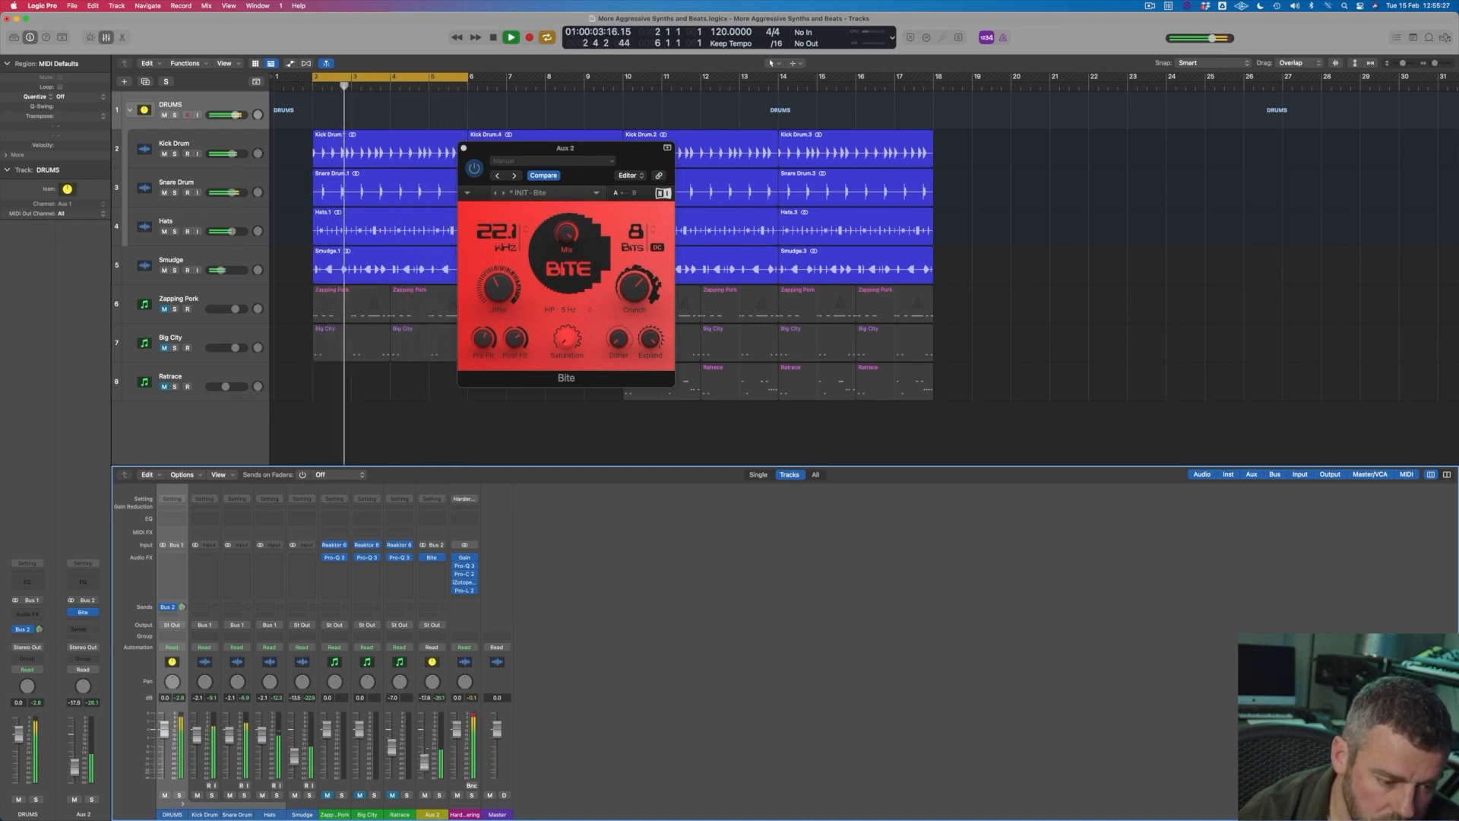
Stop auditioning the drum loop, close the Bite plug-in, and rename the Aux 2 channel BITE
{"action": "left_click", "coordinate": [645, 297]}
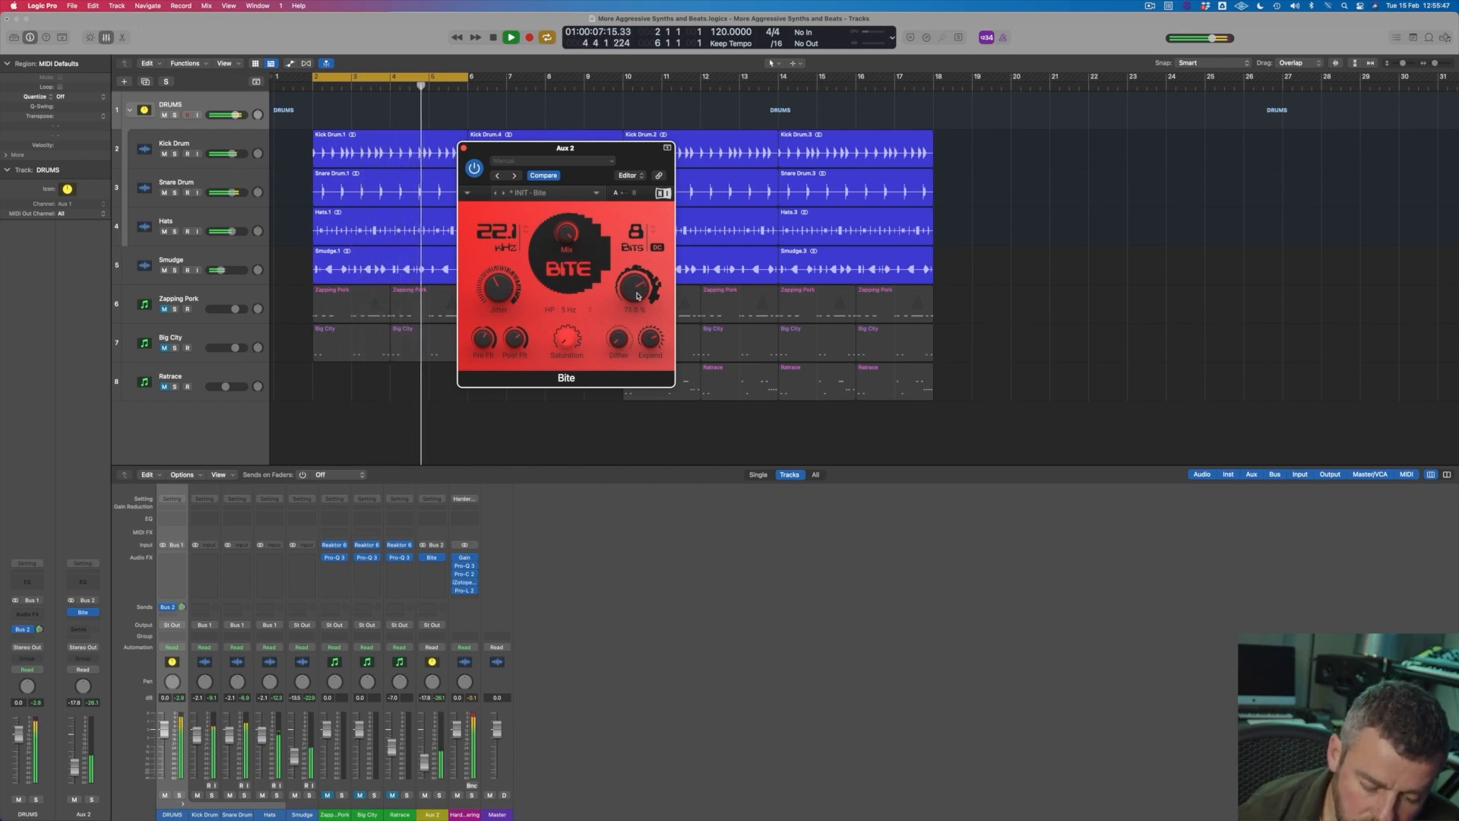
{"action": "key", "text": "space"}
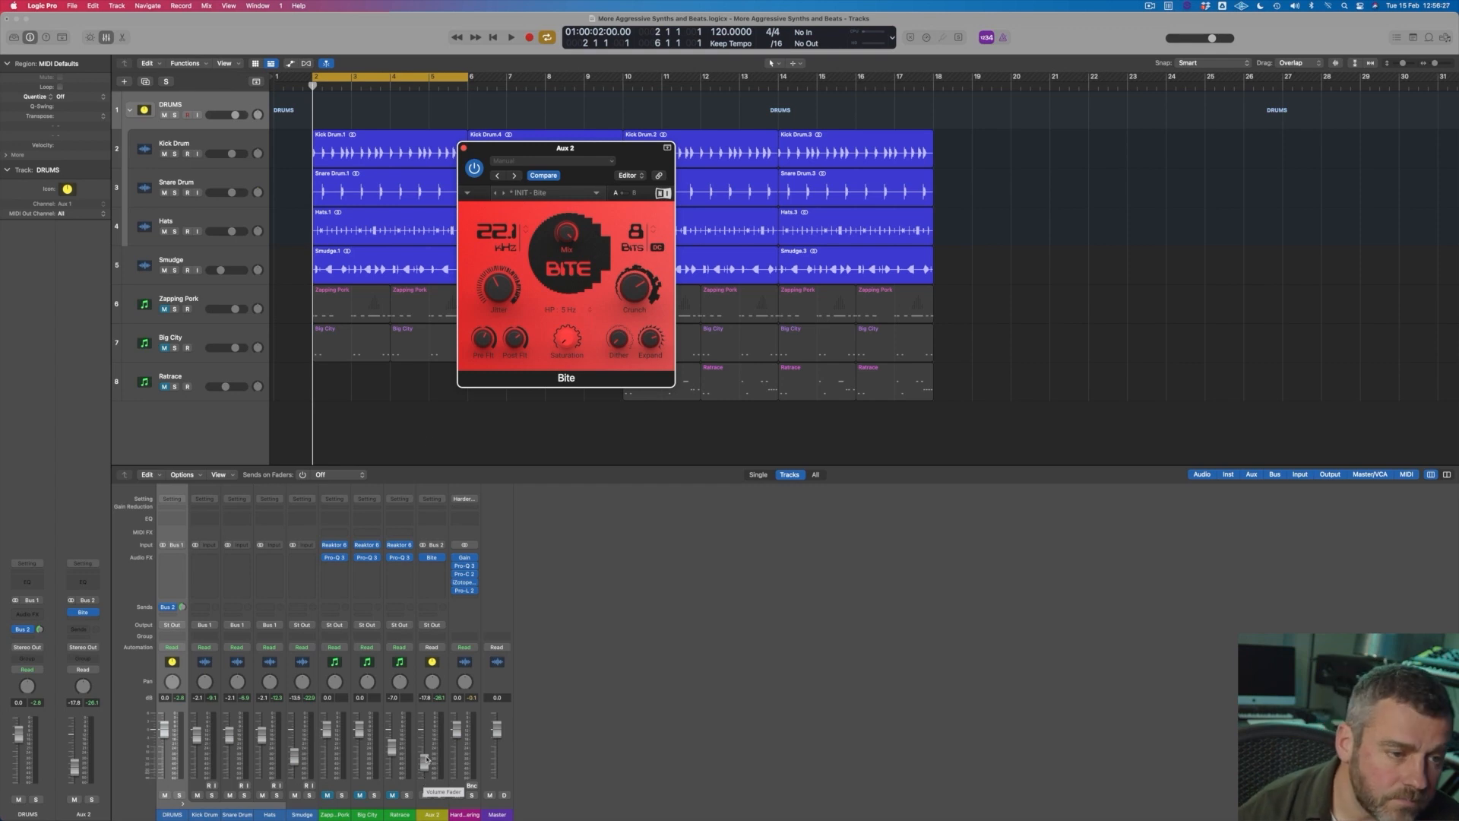
{"action": "left_click", "coordinate": [464, 149]}
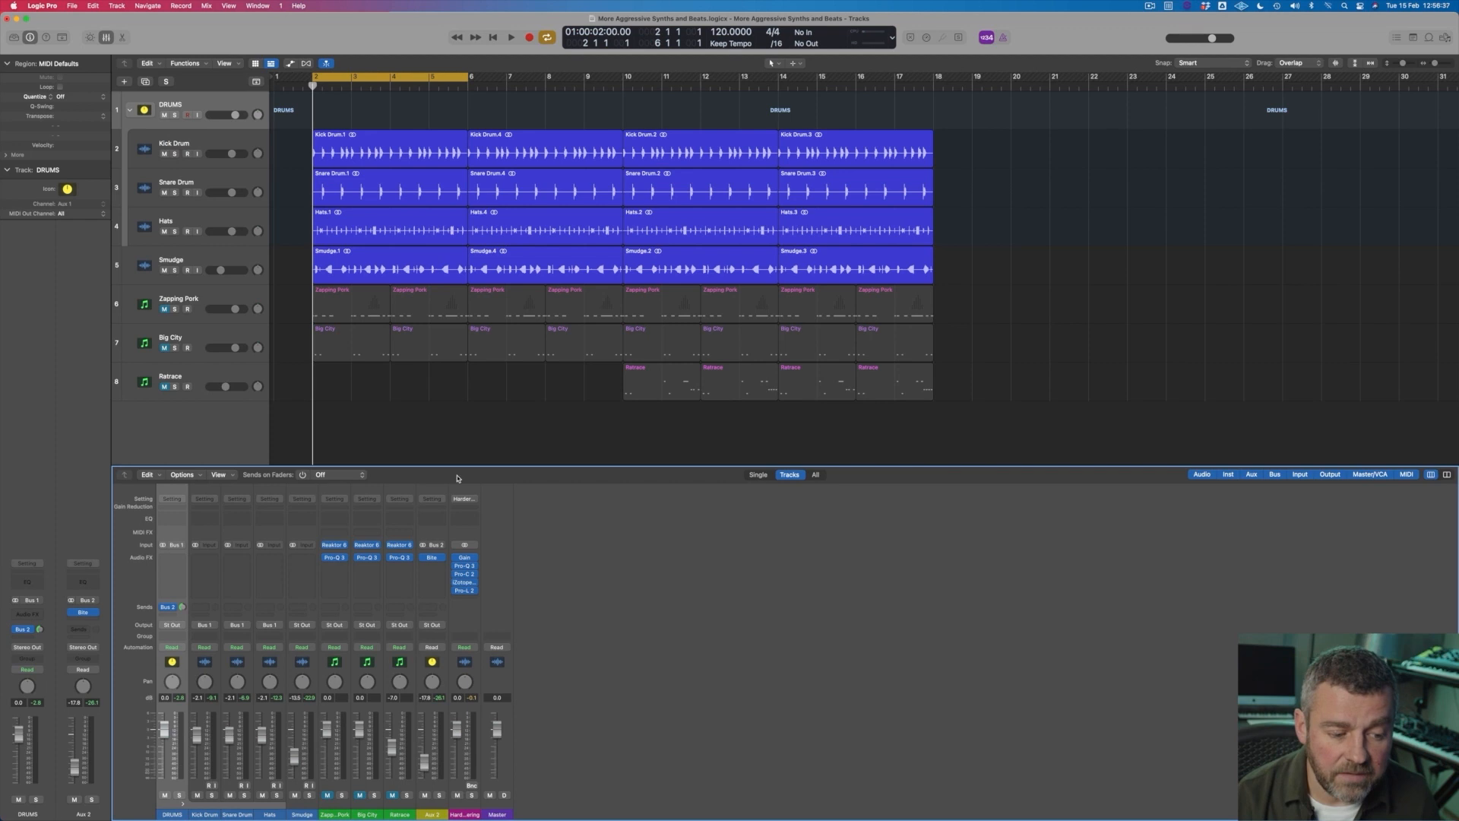
{"action": "double_click", "coordinate": [433, 814]}
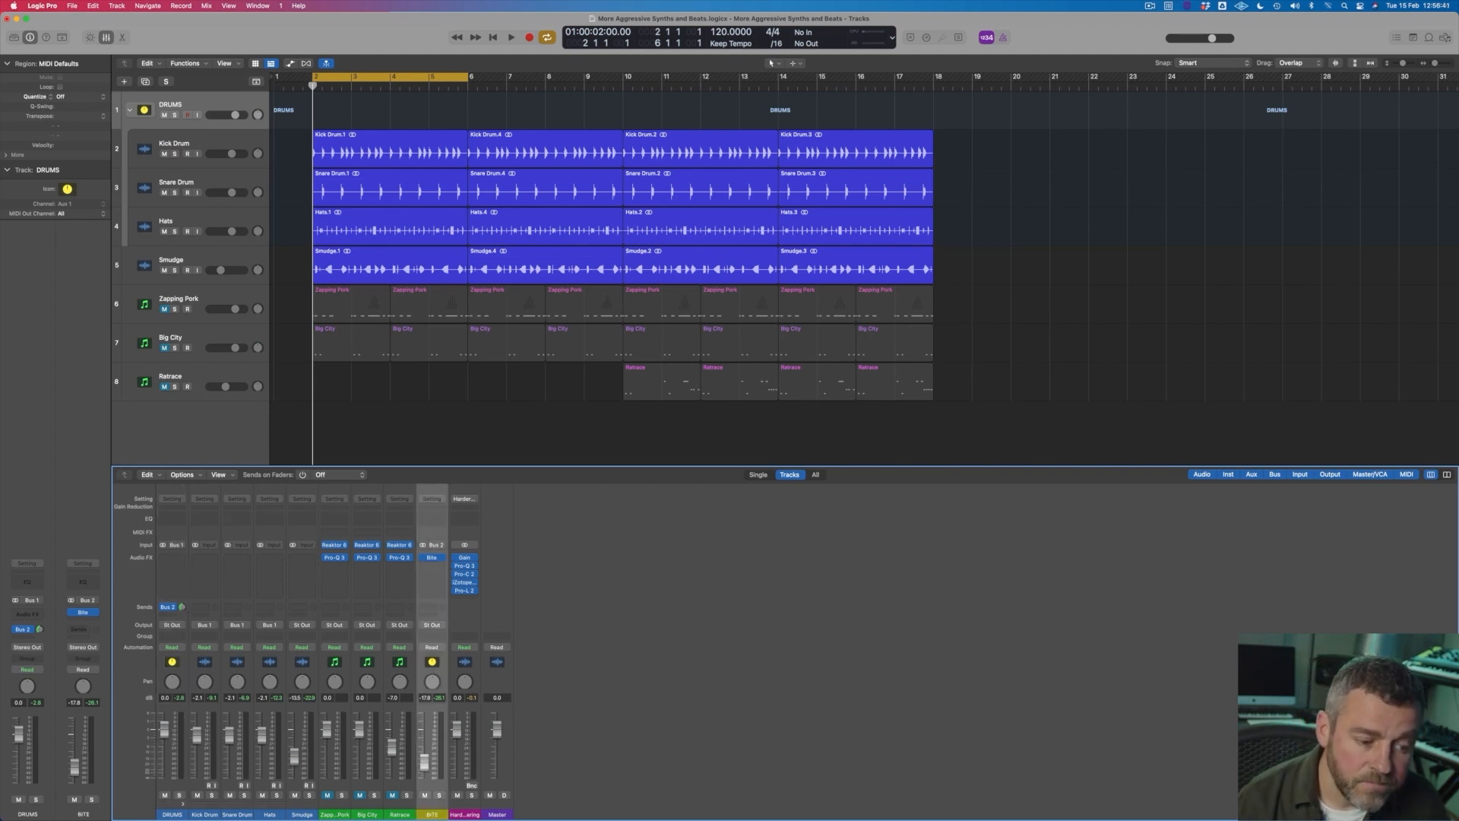
{"action": "left_click", "coordinate": [879, 635]}
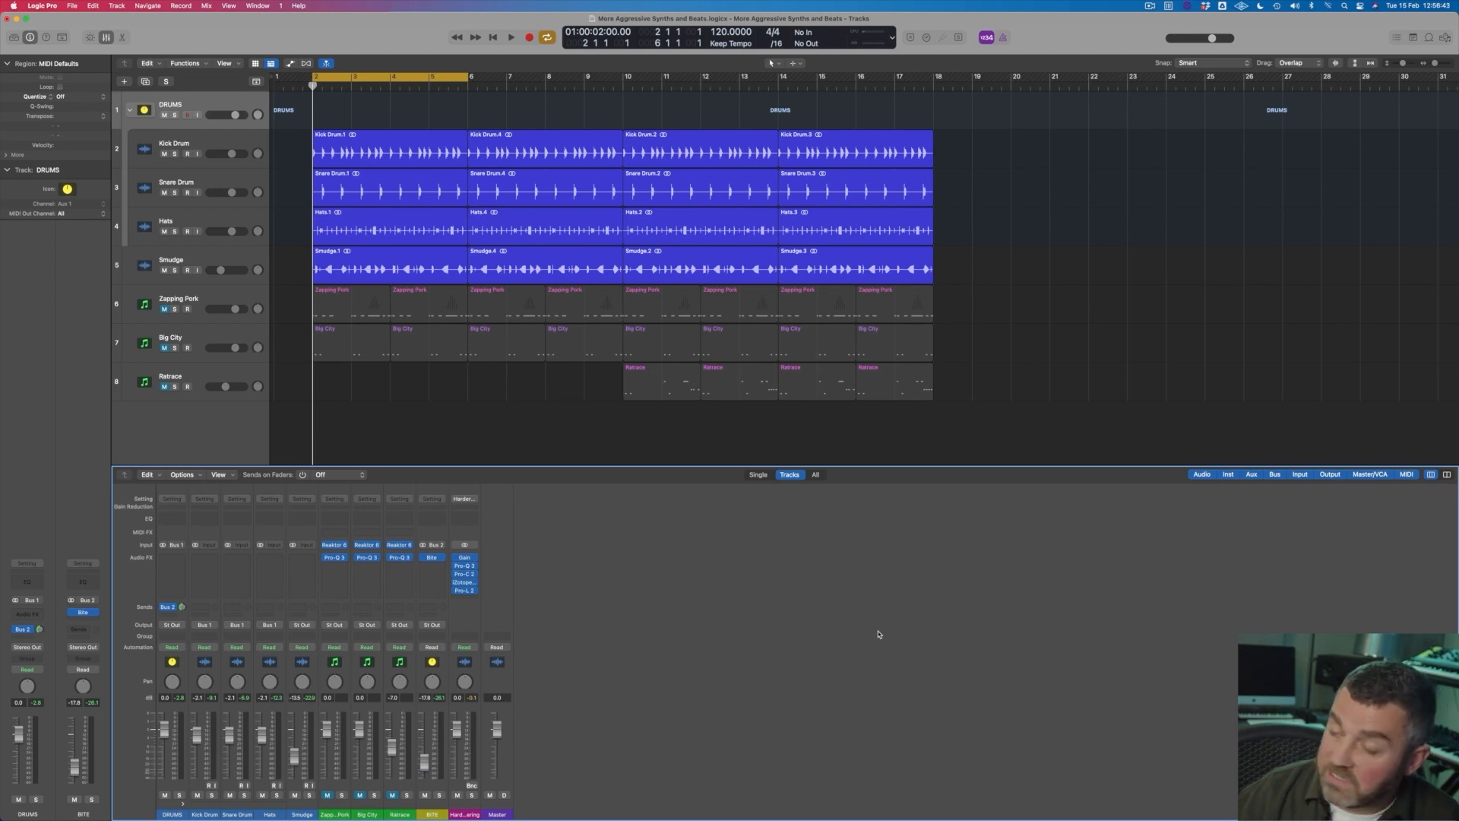
Unmute the Zapping Pork, Big City and Retrace tracks and group them in a summing stack
{"action": "scroll", "coordinate": [193, 127], "scroll_direction": "right", "scroll_amount": 1}
{"action": "left_click_drag", "start_coordinate": [165, 309], "coordinate": [160, 383]}
{"action": "left_click", "coordinate": [210, 296]}
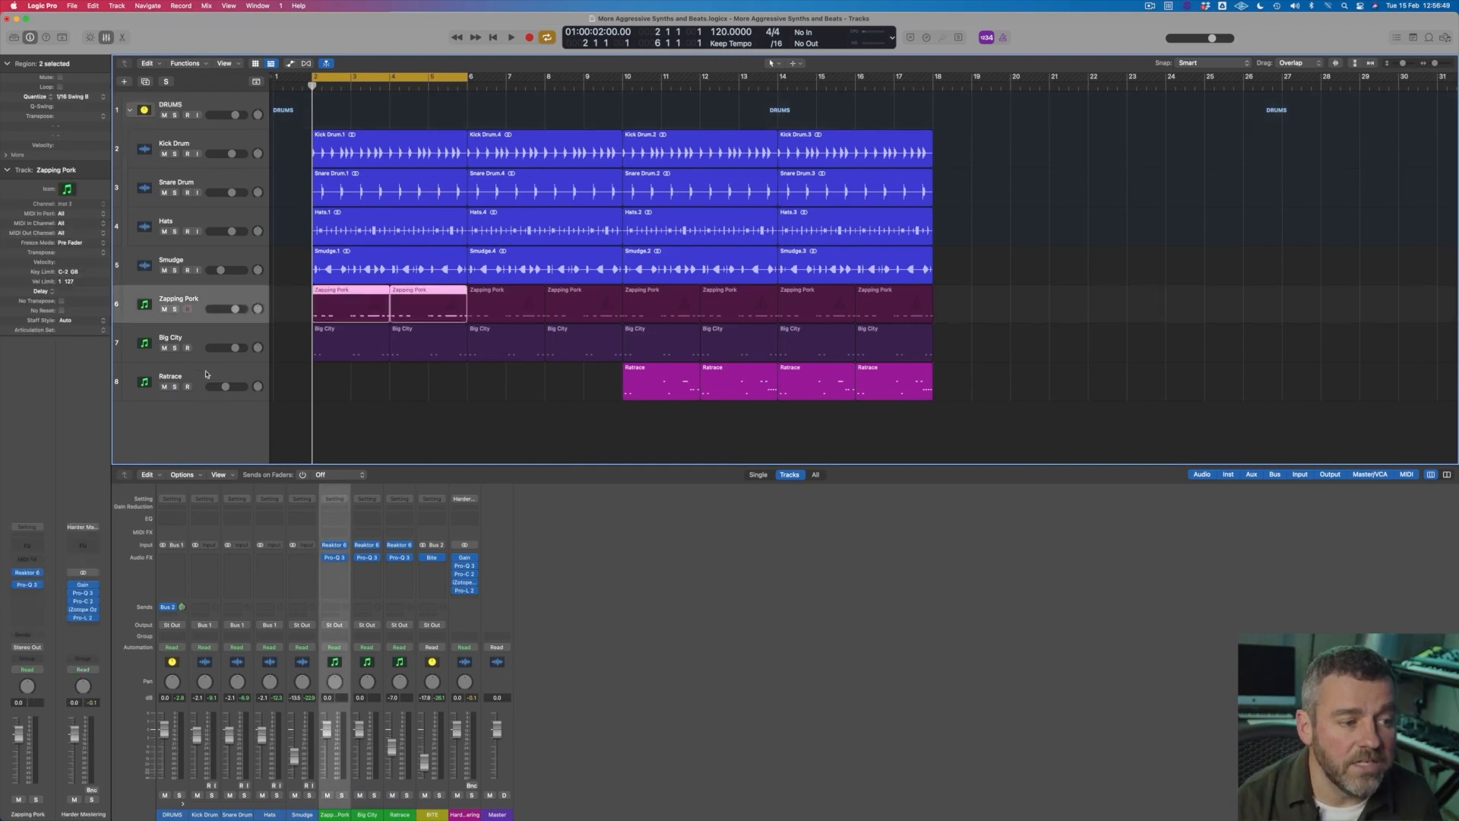
{"action": "right_click", "coordinate": [211, 297]}
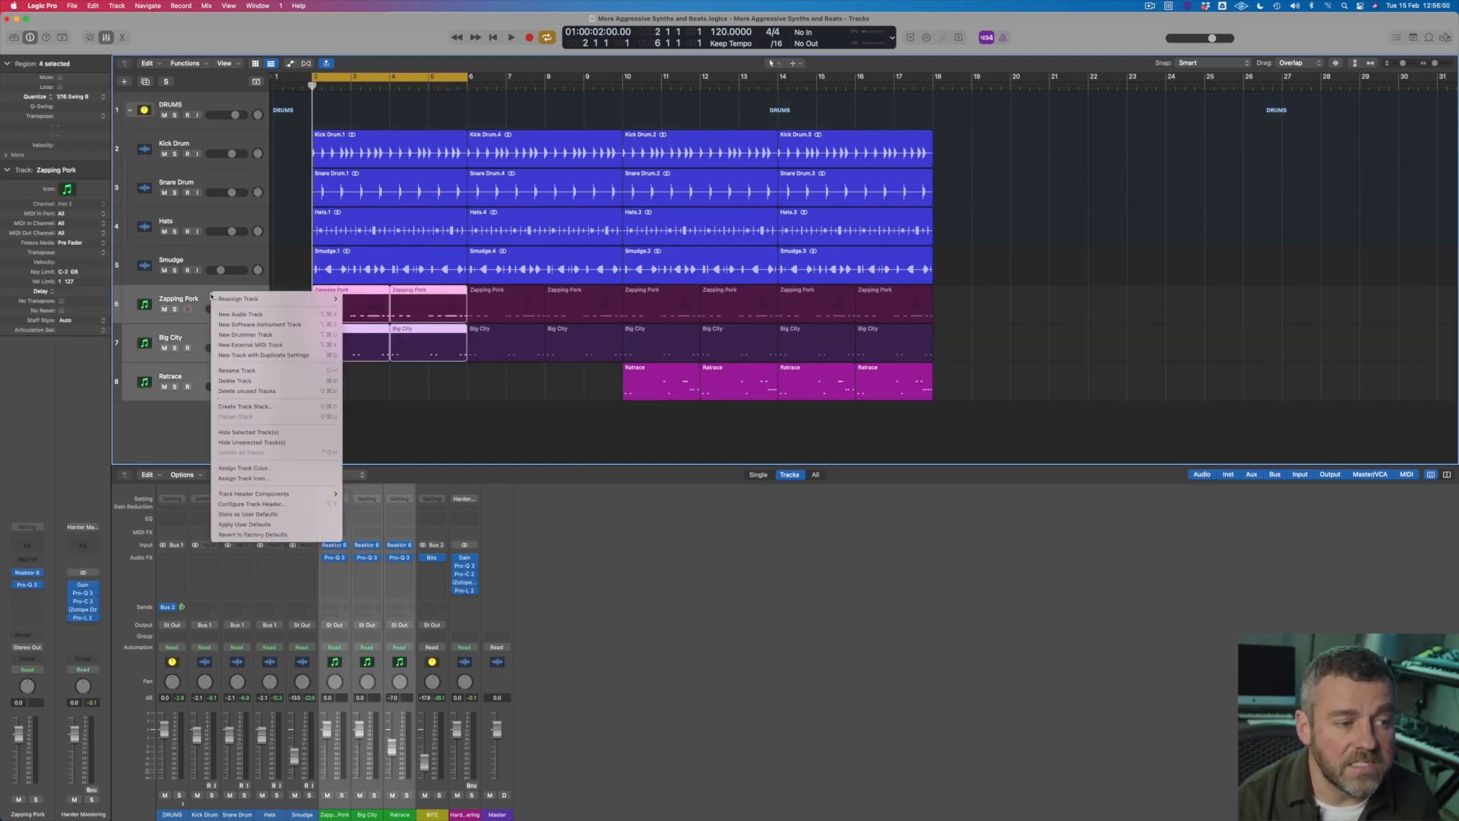
{"action": "left_click", "coordinate": [258, 407]}
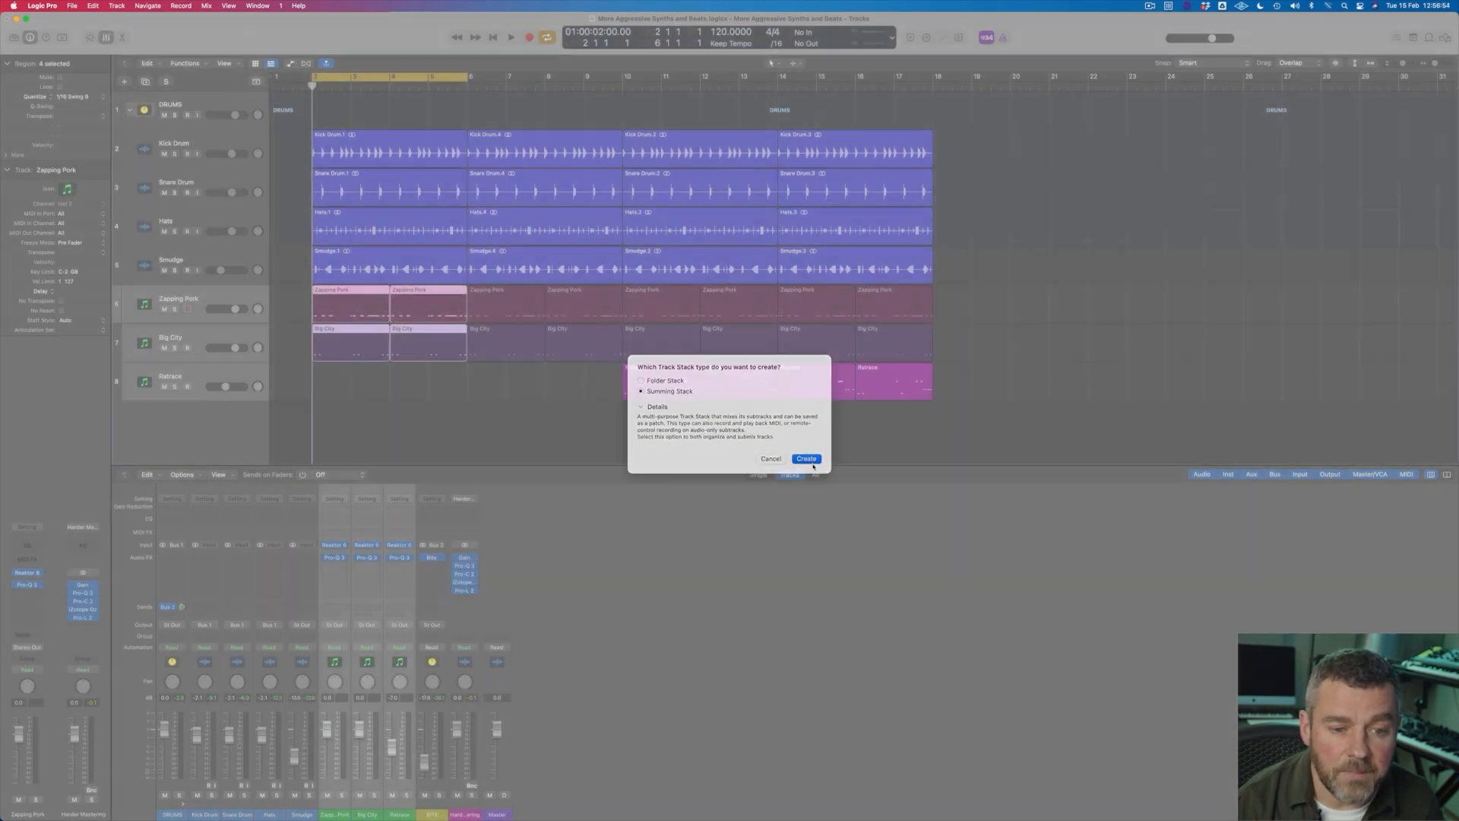
{"action": "left_click", "coordinate": [806, 461]}
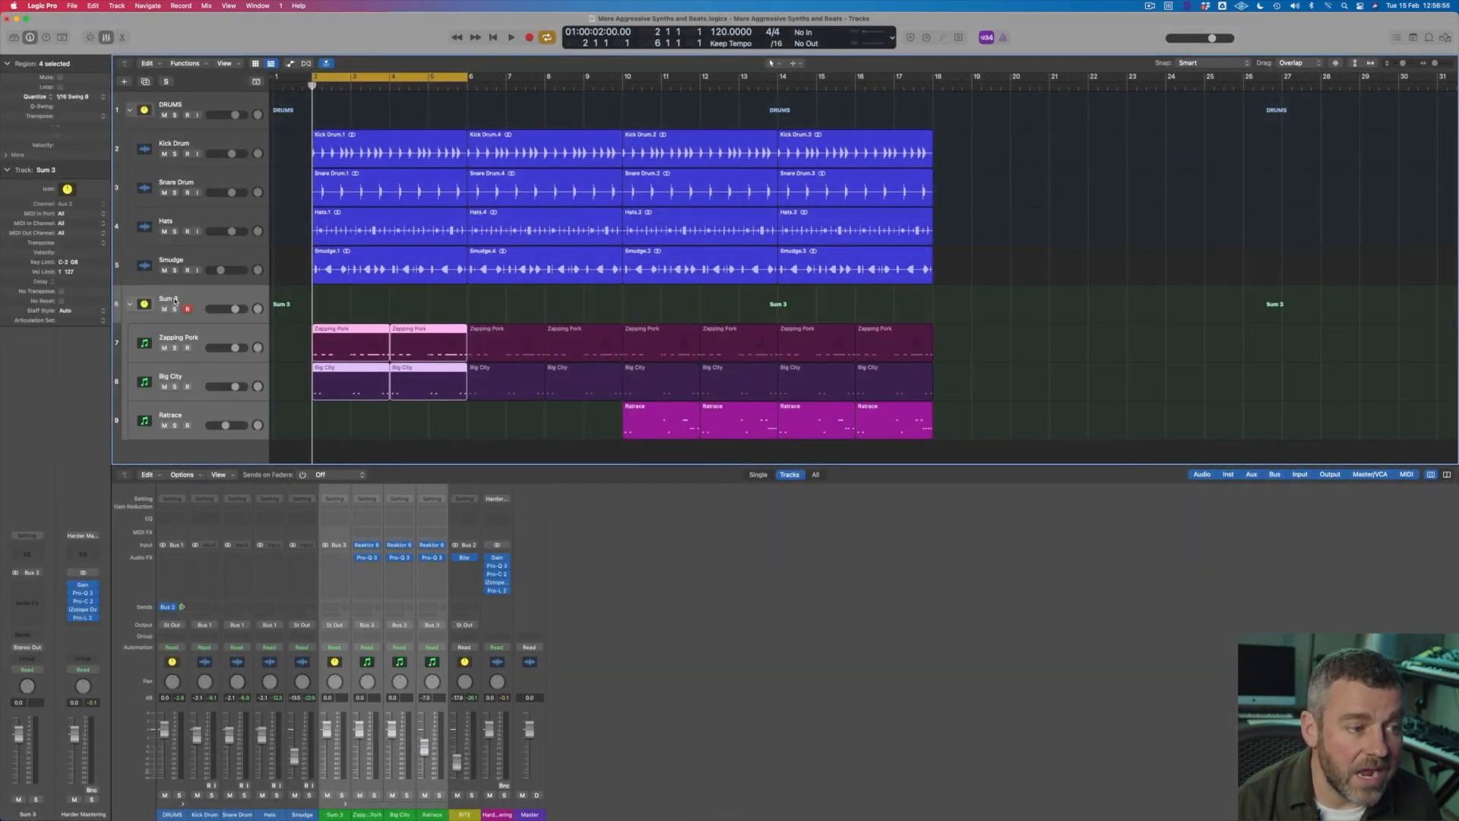
Rename the new stack SYNTHS and solo it to audition the synth loop on its own
{"action": "double_click", "coordinate": [175, 300]}
{"action": "key", "text": "Return"}
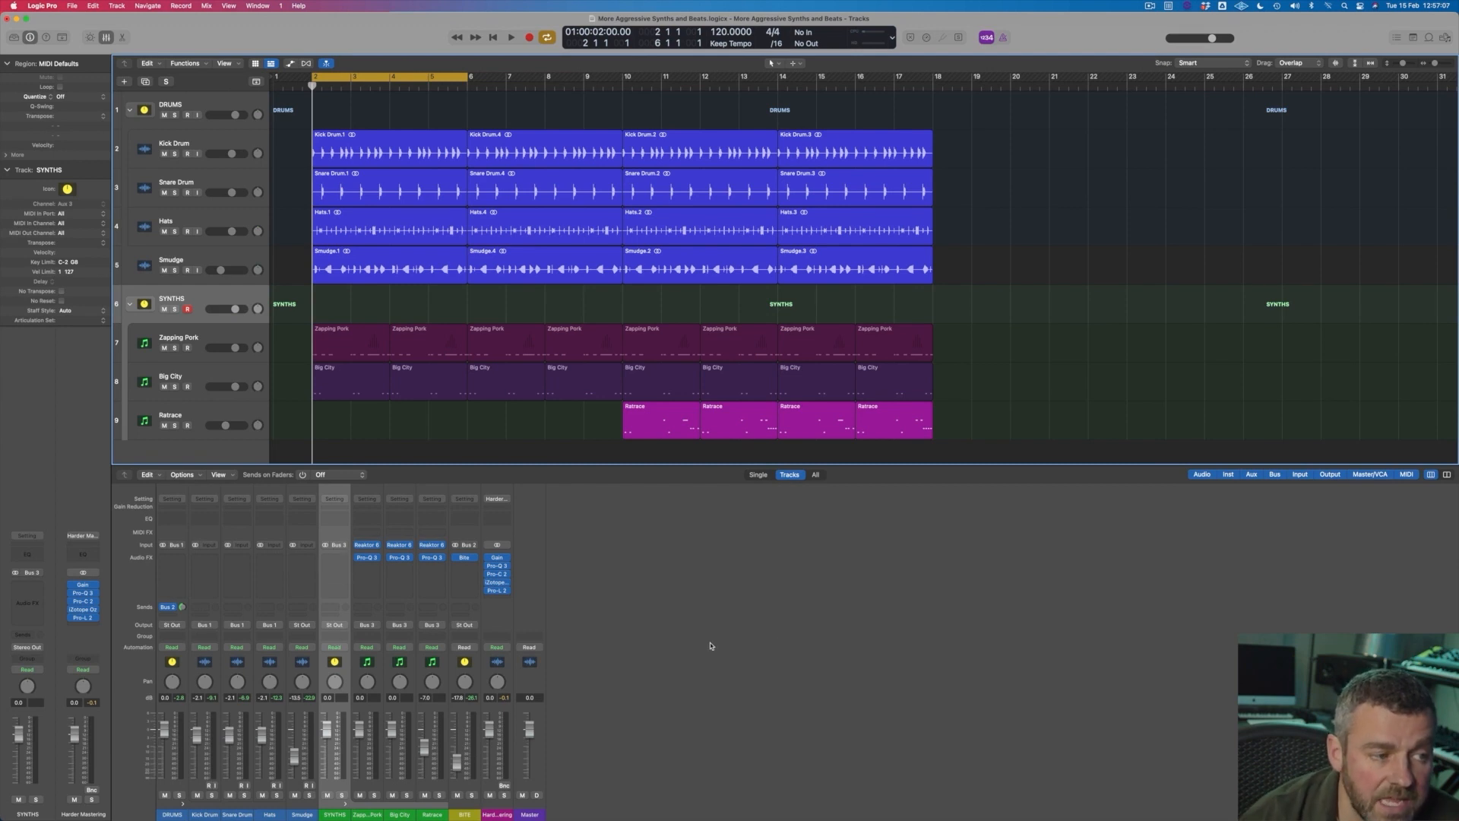
{"action": "left_click", "coordinate": [175, 310]}
{"action": "key", "text": "space"}
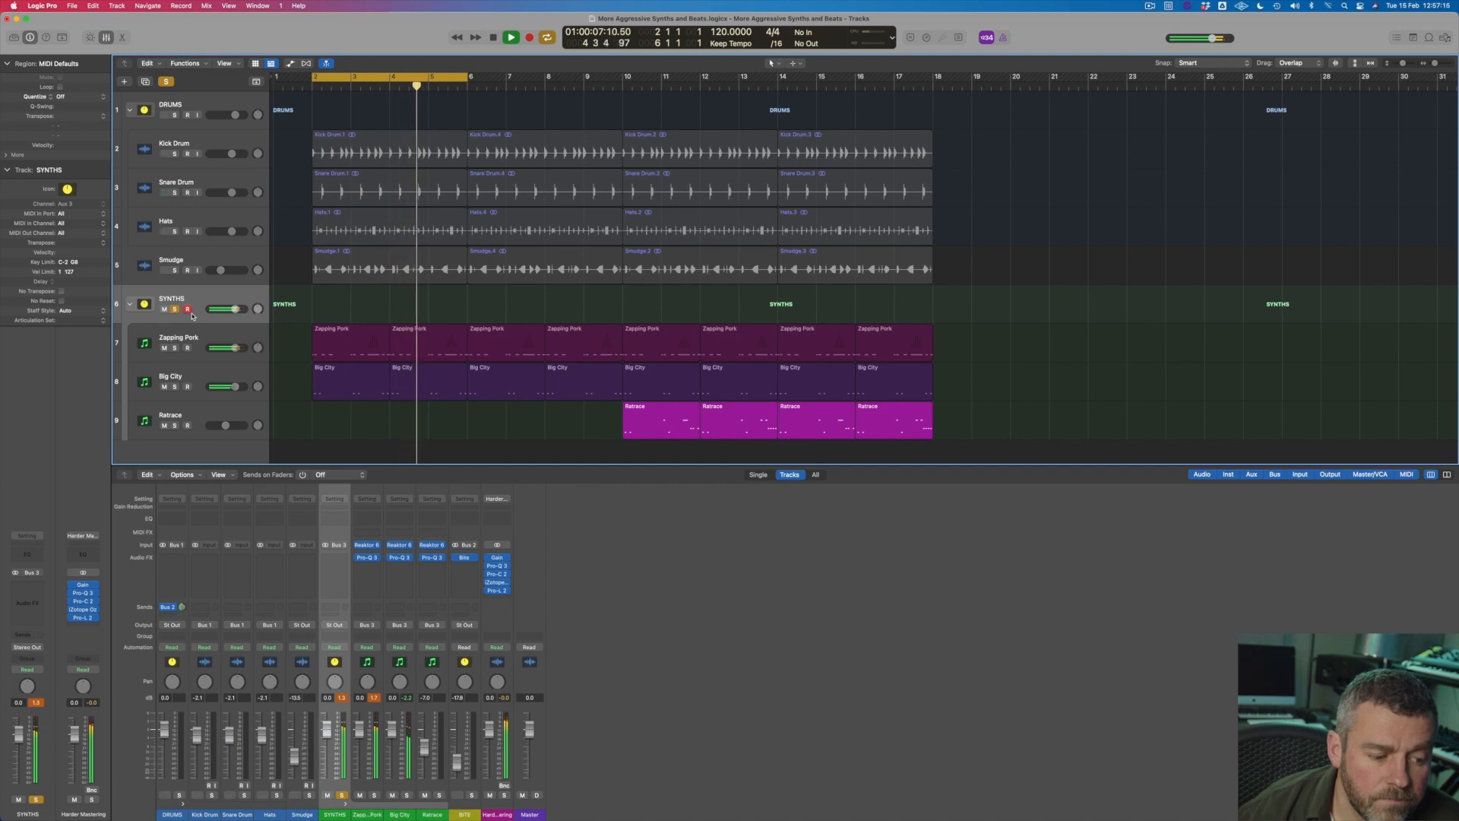
{"action": "key", "text": "space"}
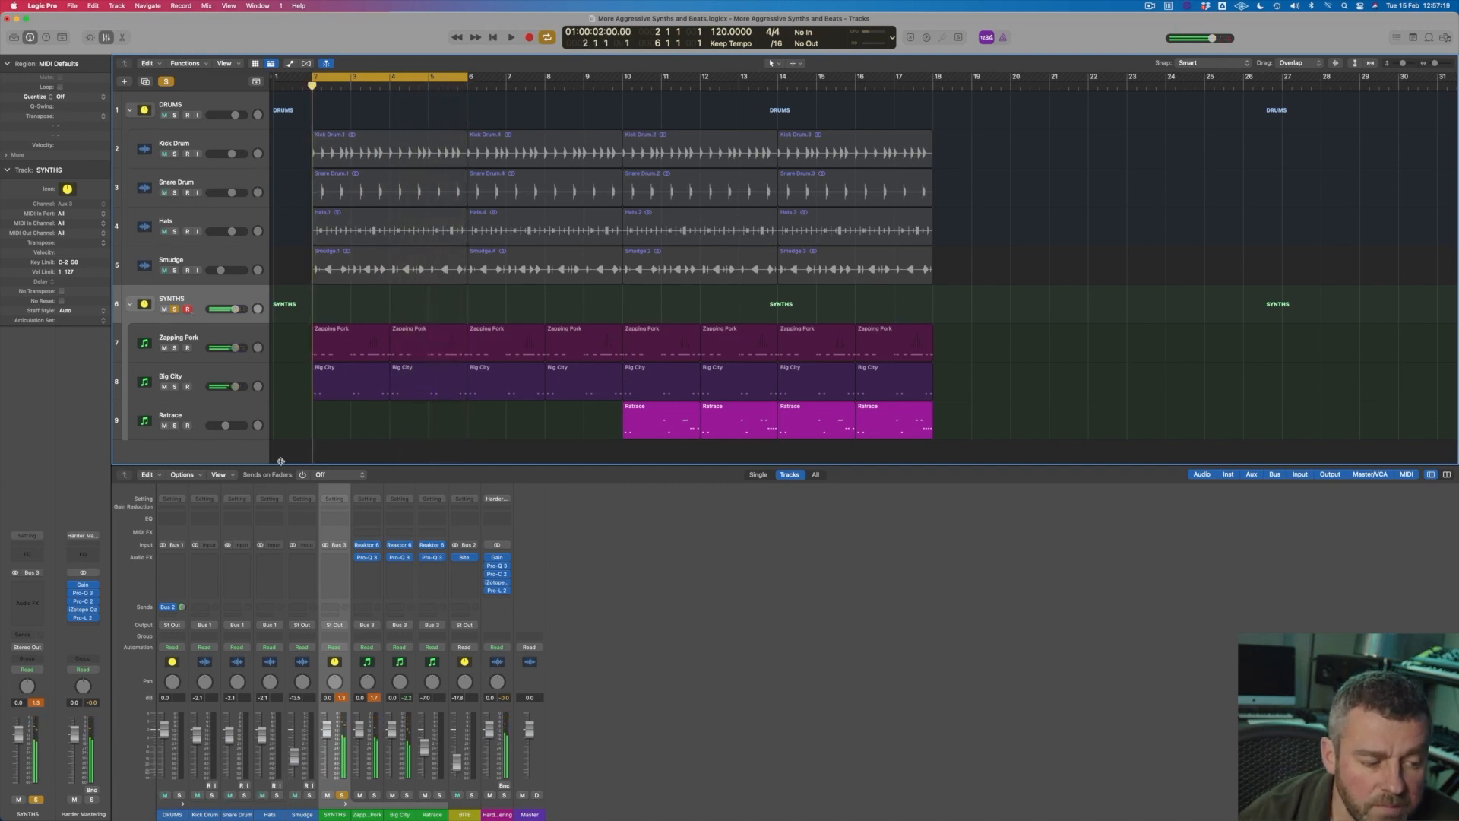
Add a send to Bus 4 on the SYNTHS stack channel
{"action": "left_click", "coordinate": [682, 719]}
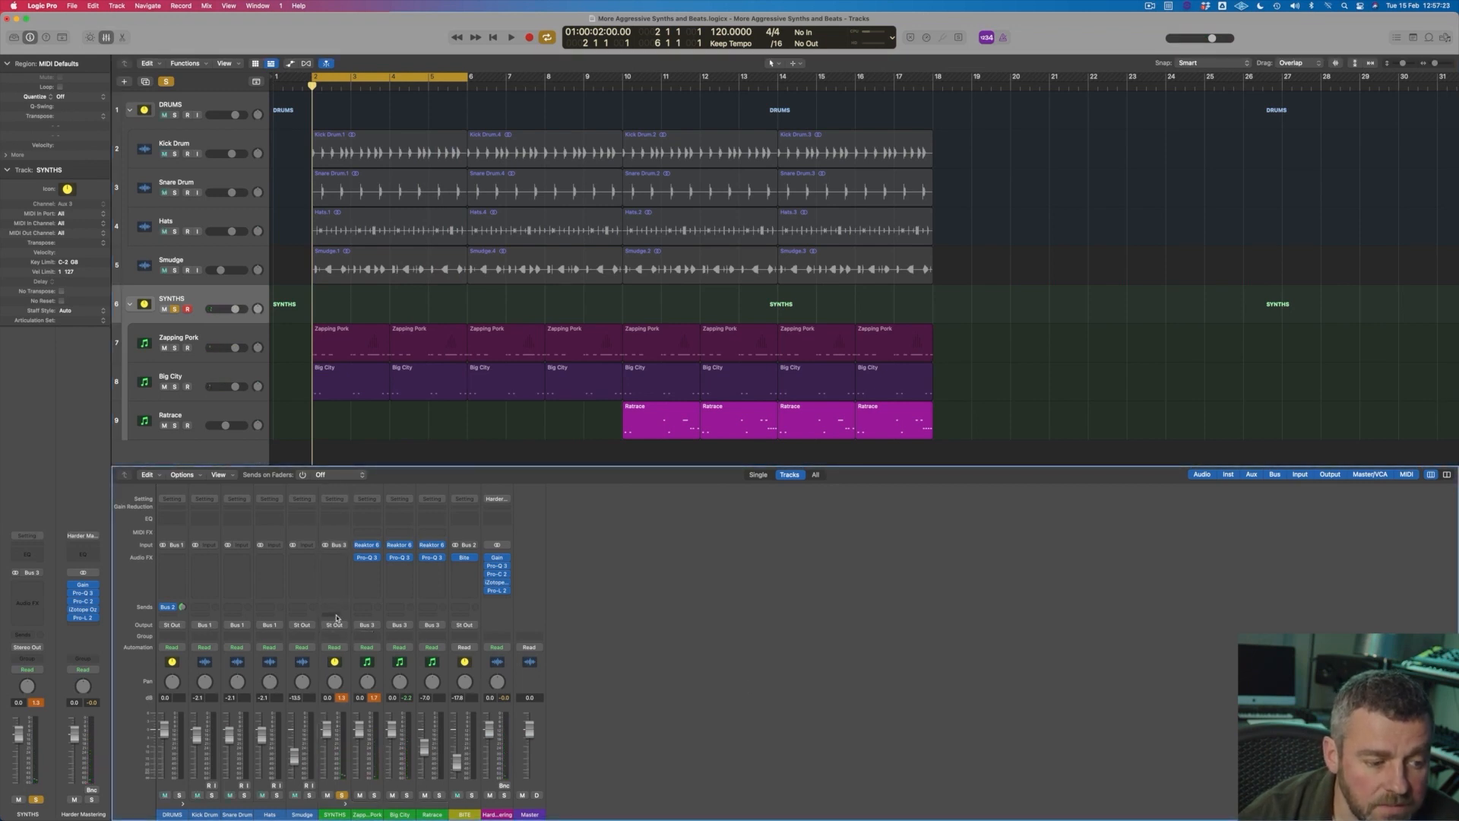
{"action": "left_click", "coordinate": [337, 615]}
{"action": "mouse_move", "coordinate": [338, 630]}
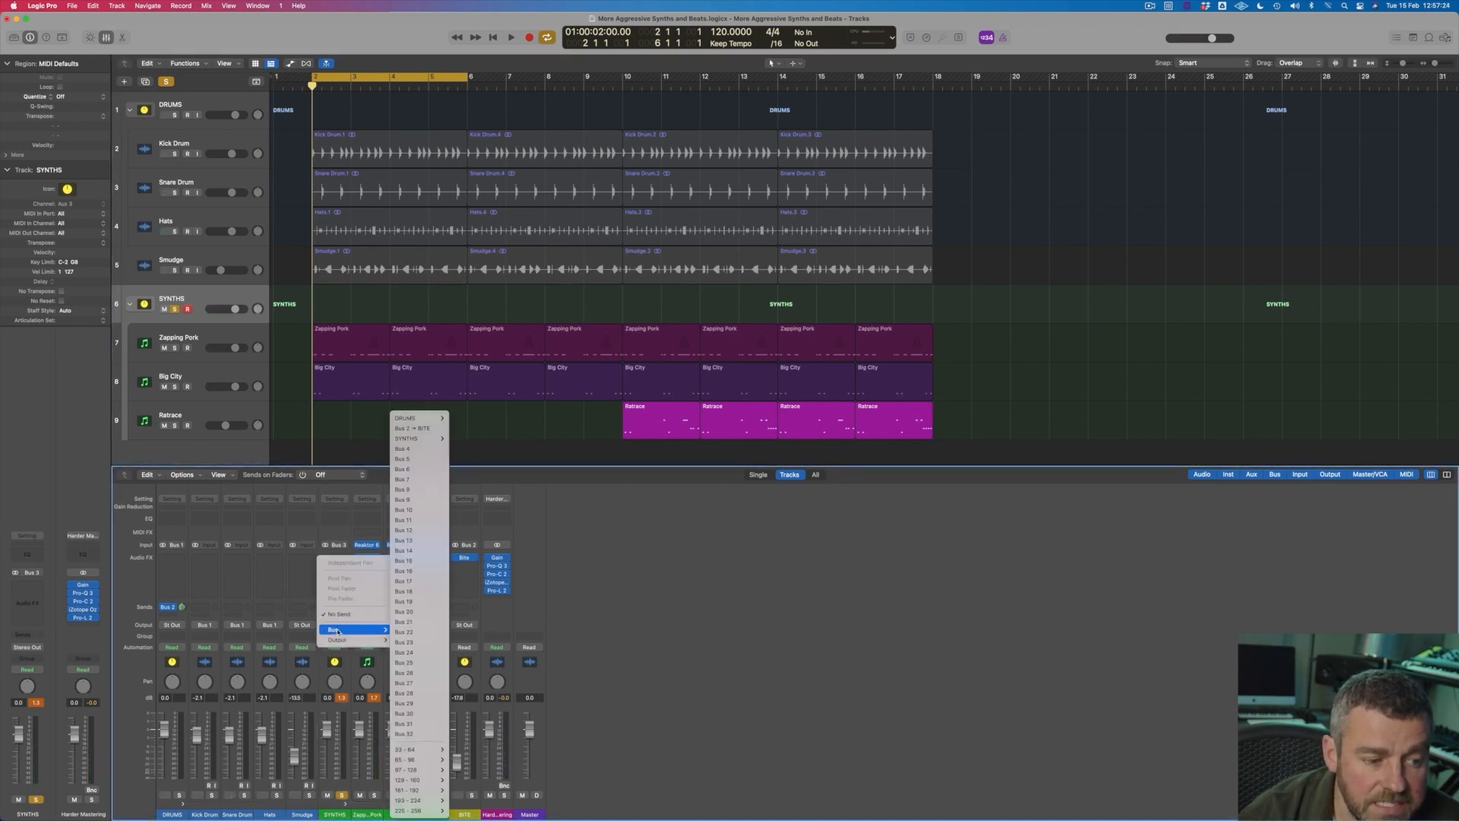
{"action": "left_click", "coordinate": [420, 449]}
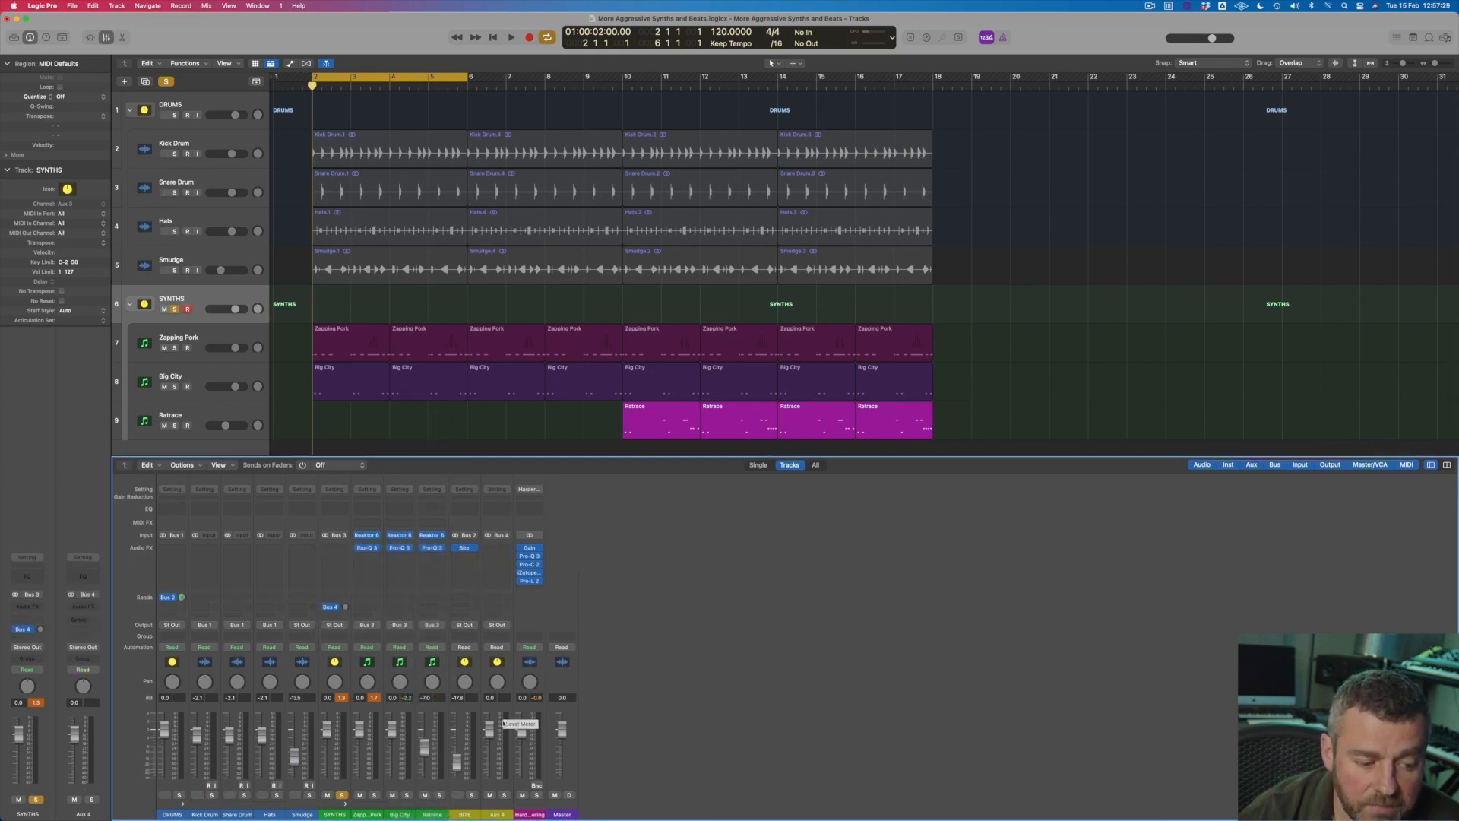
Insert Soundtoys Decapitator on Aux 4 with Punish on and style E, and rename the channel DECAP
{"action": "left_click", "coordinate": [505, 548]}
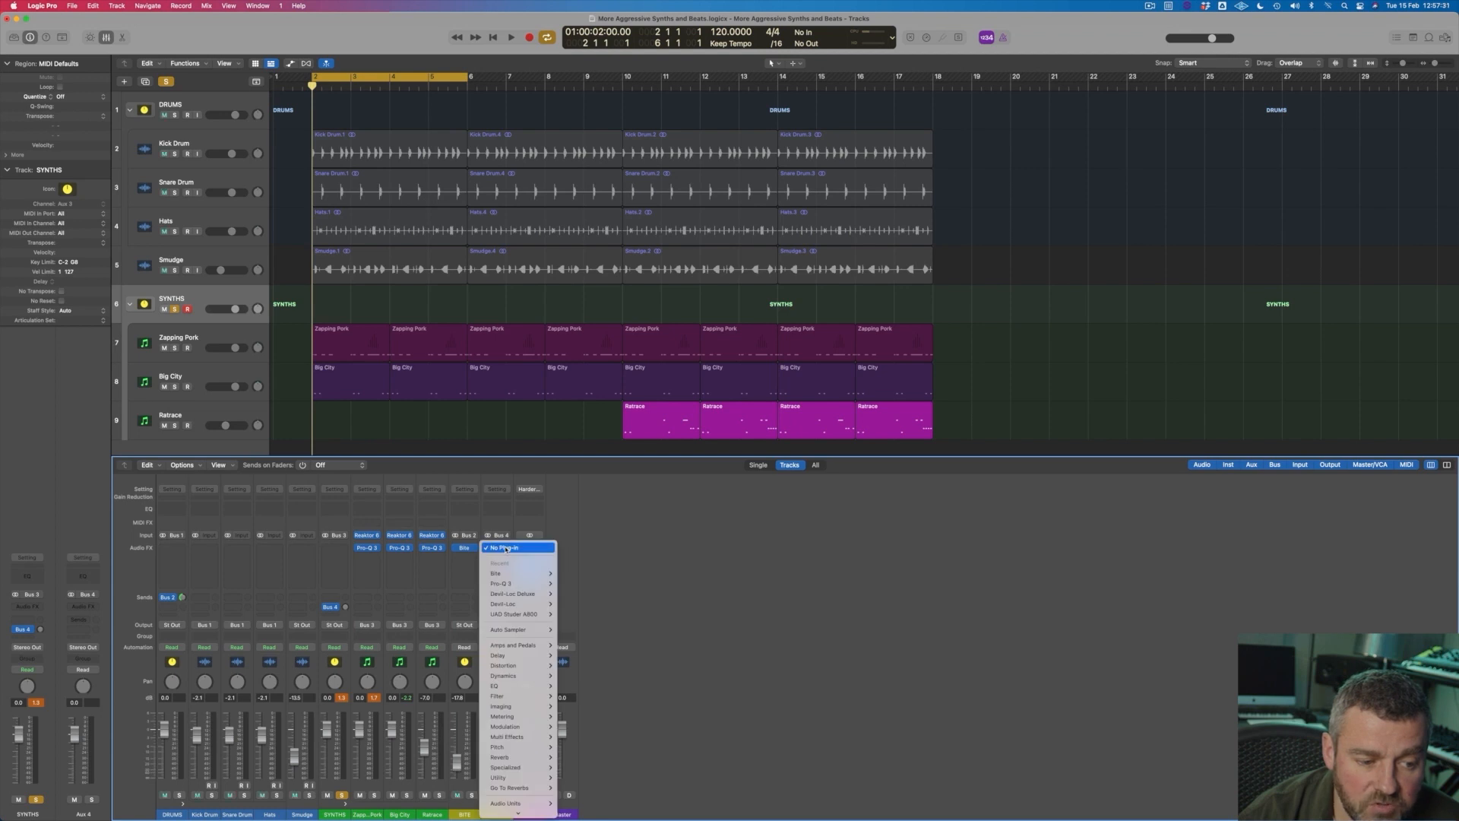
{"action": "mouse_move", "coordinate": [507, 803]}
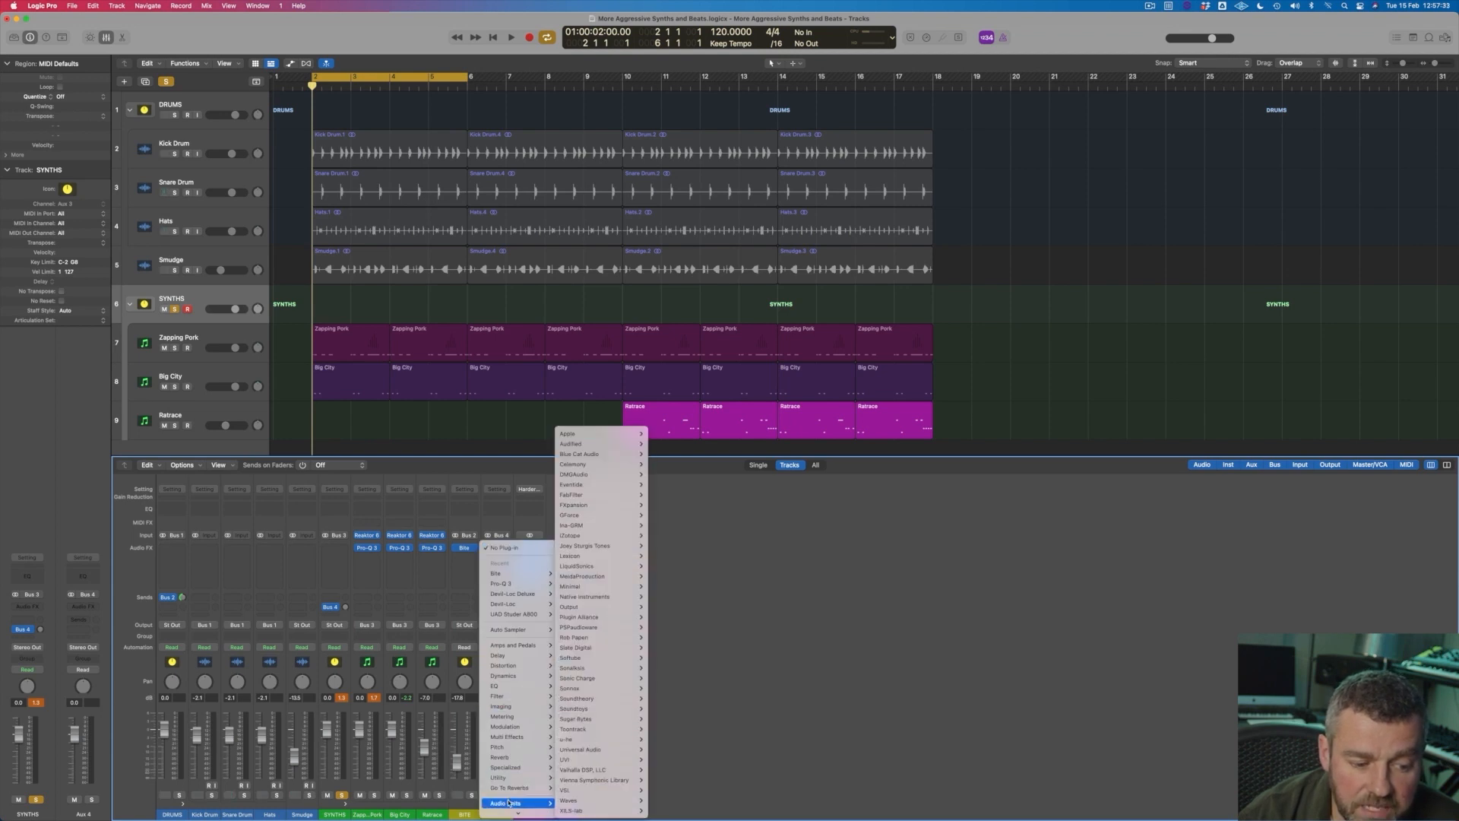
{"action": "mouse_move", "coordinate": [593, 708]}
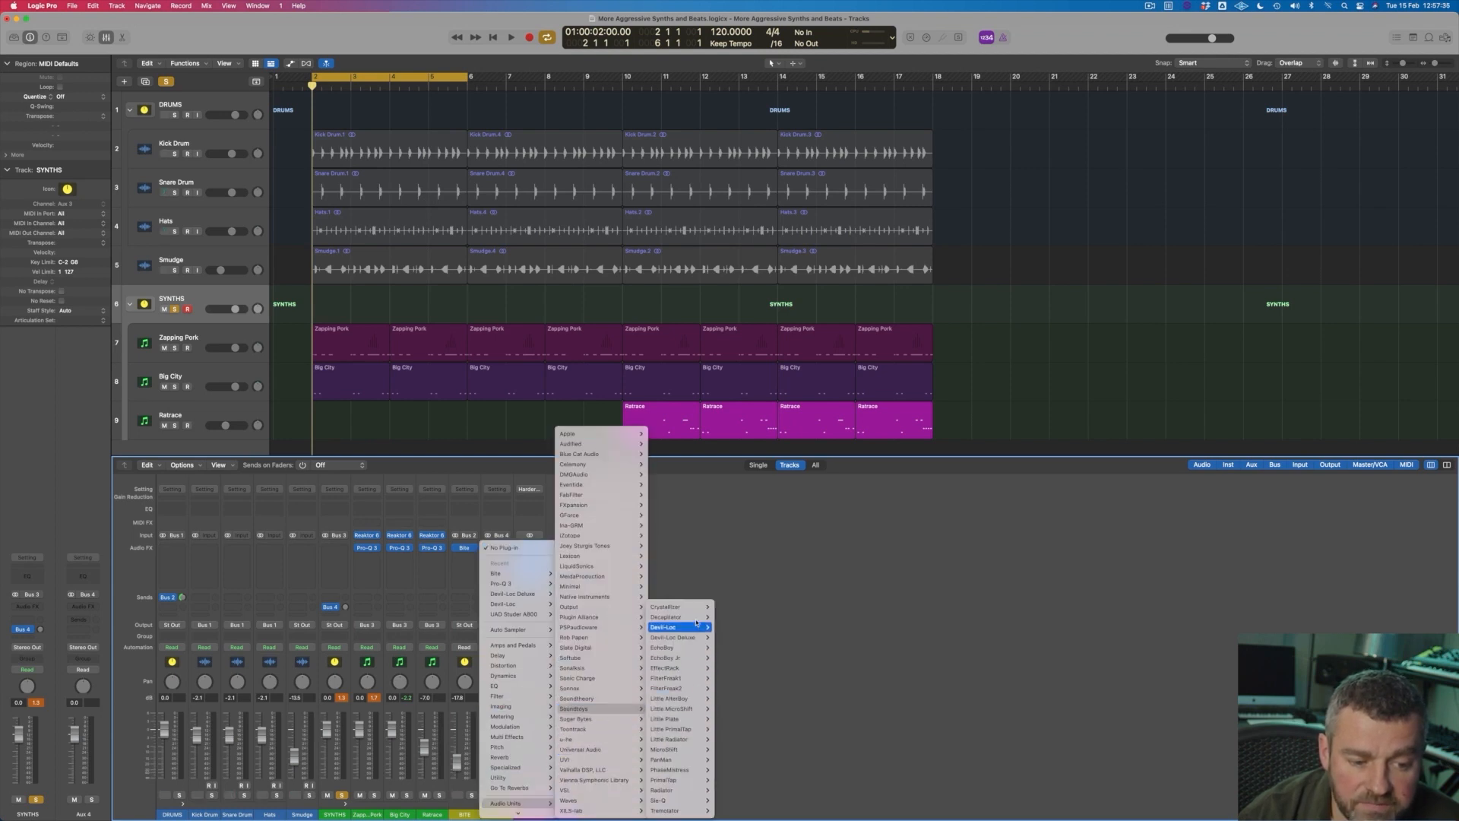
{"action": "left_click", "coordinate": [735, 619]}
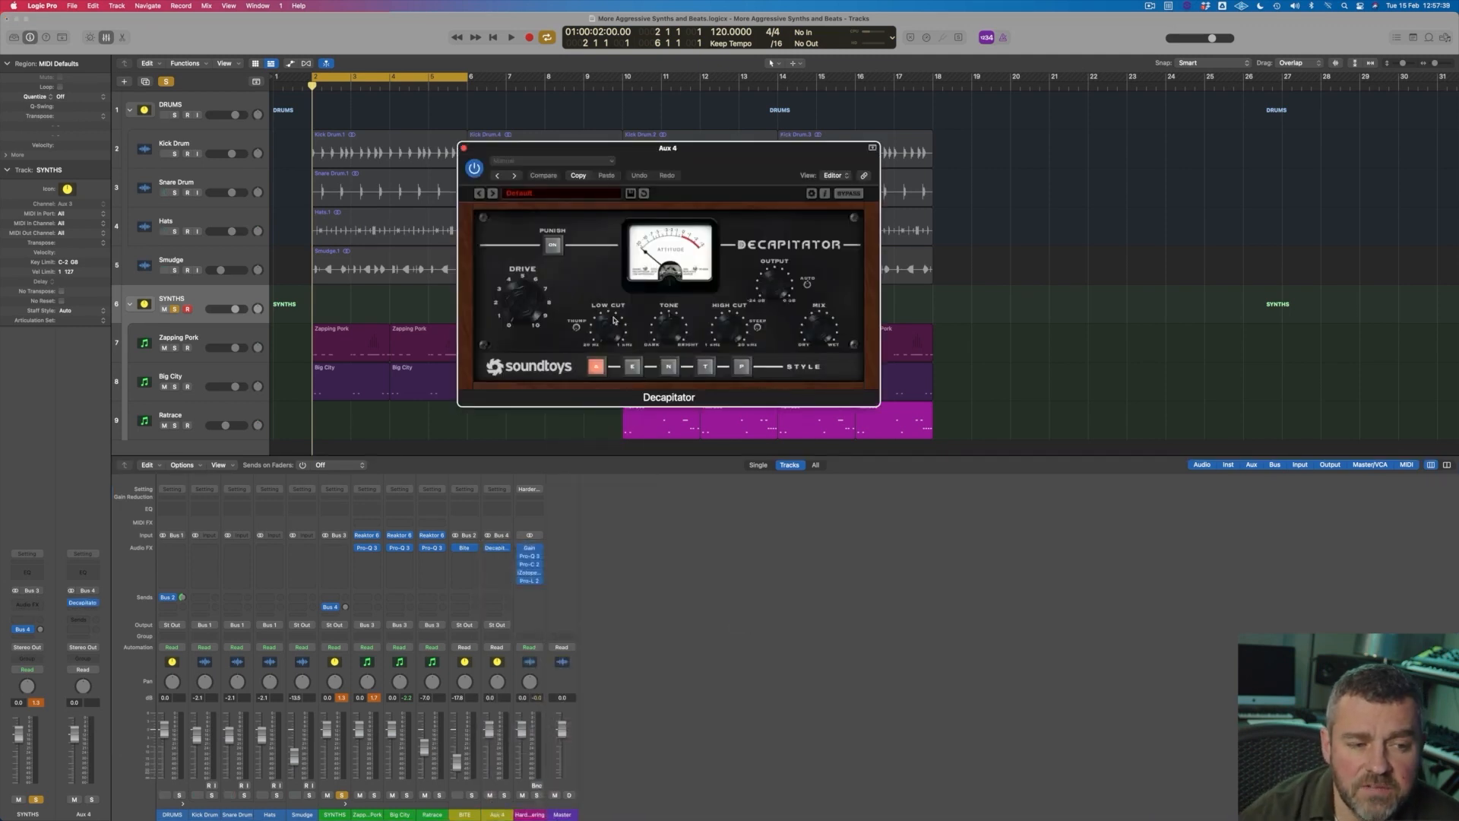
{"action": "left_click_drag", "start_coordinate": [565, 152], "coordinate": [693, 505]}
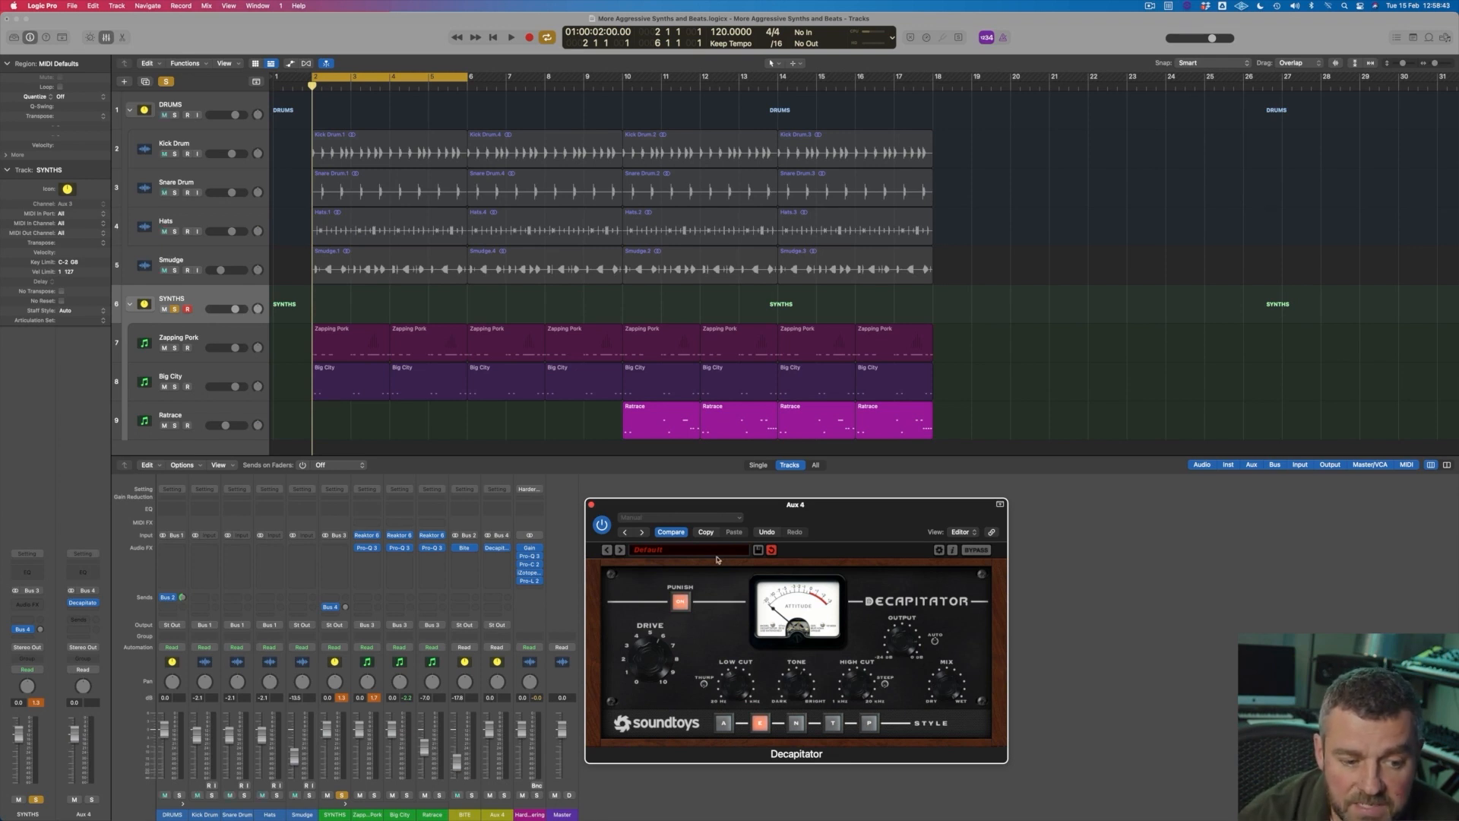
{"action": "left_click", "coordinate": [498, 814]}
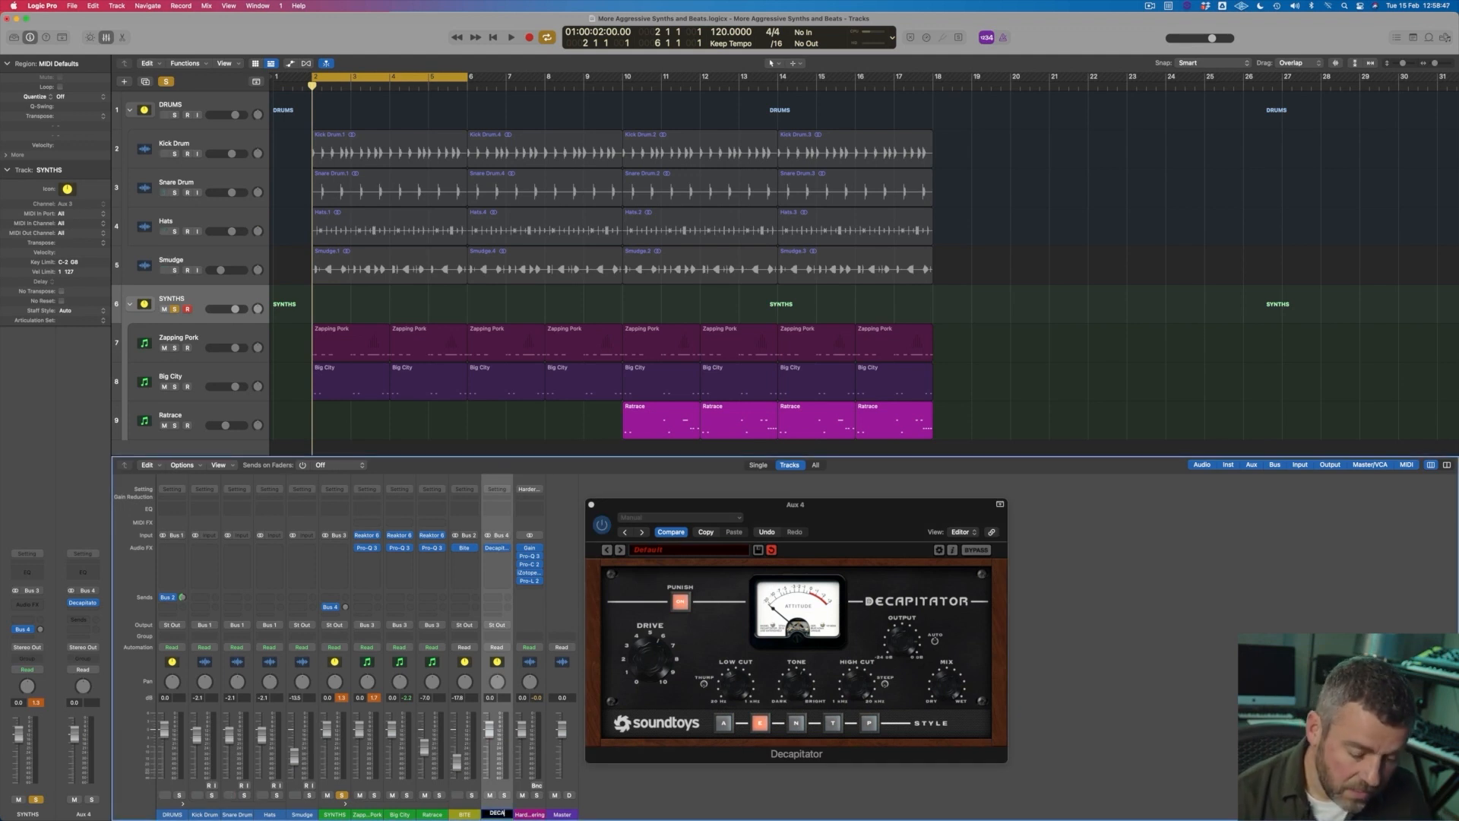
{"action": "key", "text": "Return"}
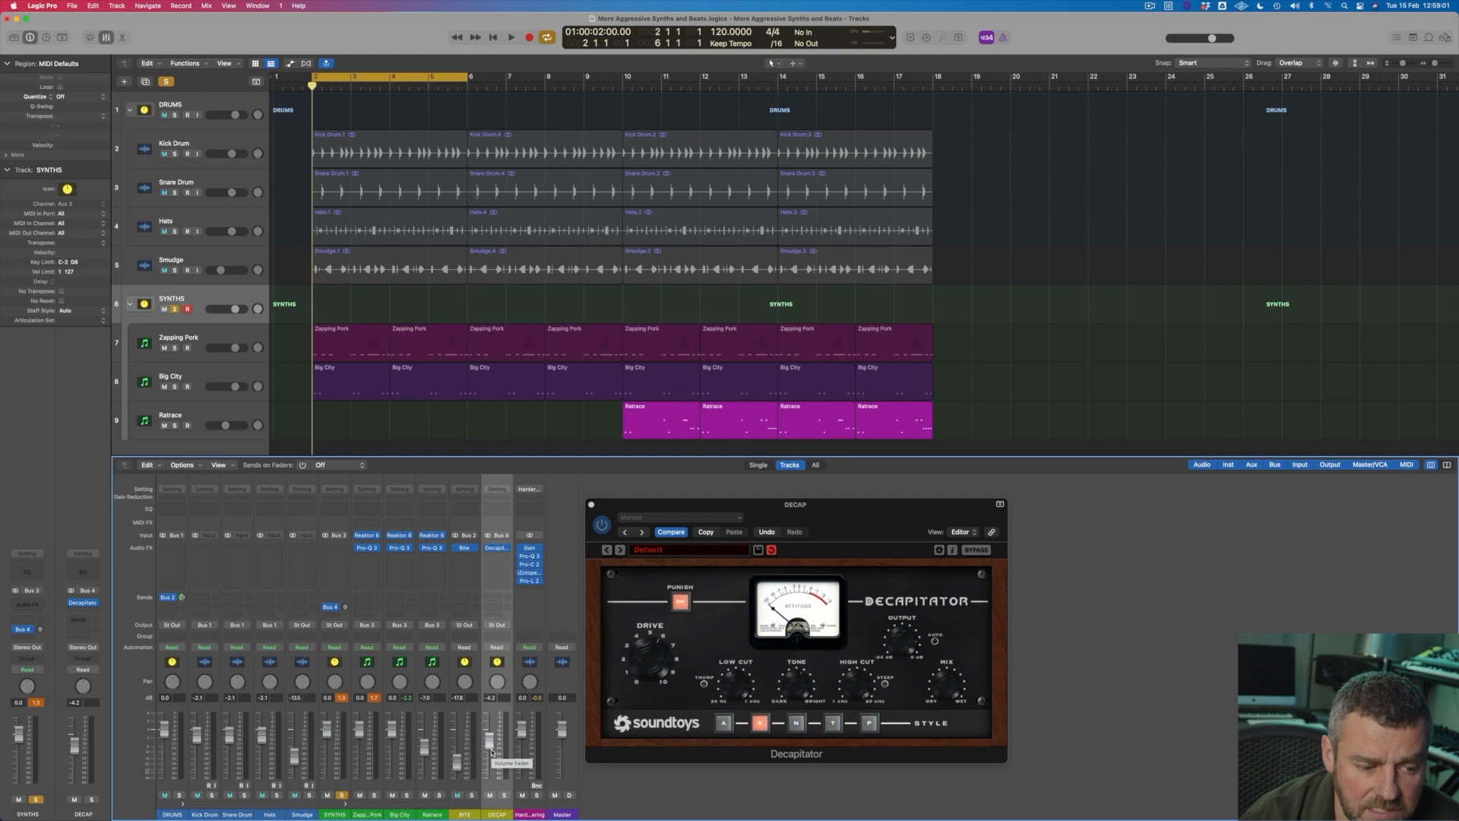
Play the synth loop, raise the SYNTHS send to Bus 4, and audition Decapitator's Drive with DECAP soloed
{"action": "key", "text": "space"}
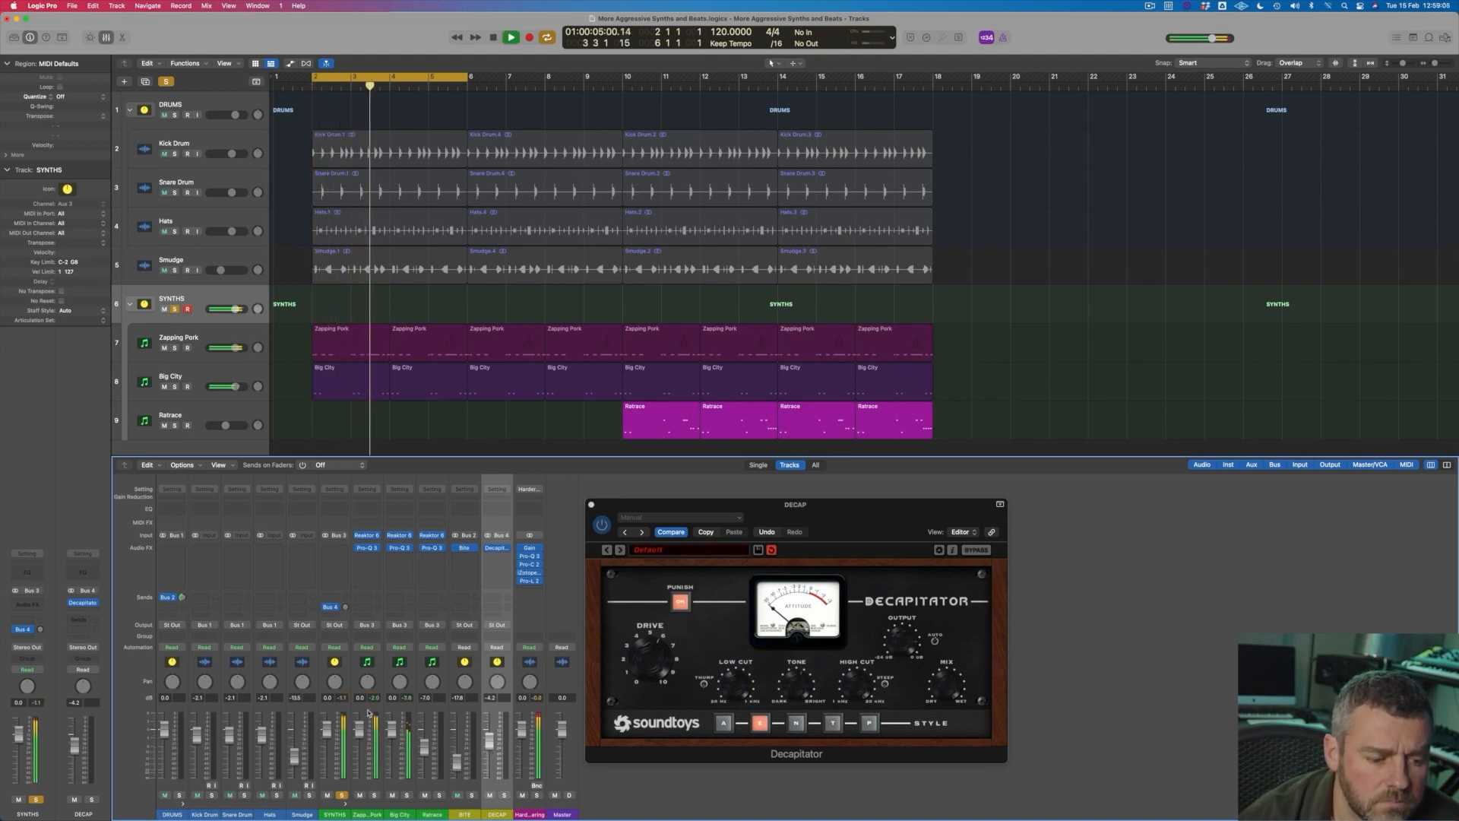
{"action": "left_click_drag", "start_coordinate": [337, 608], "coordinate": [337, 576]}
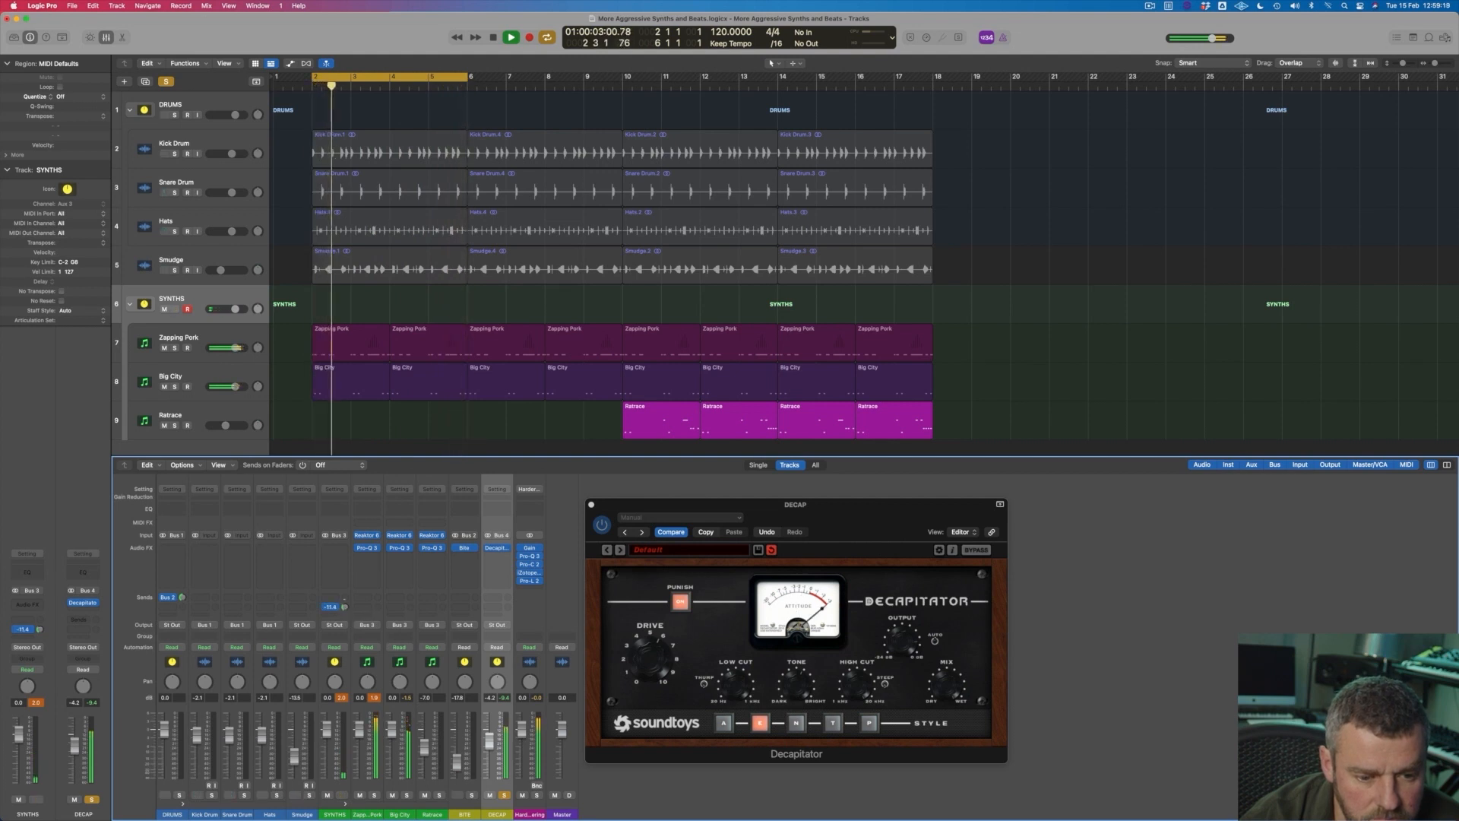
{"action": "left_click", "coordinate": [644, 641]}
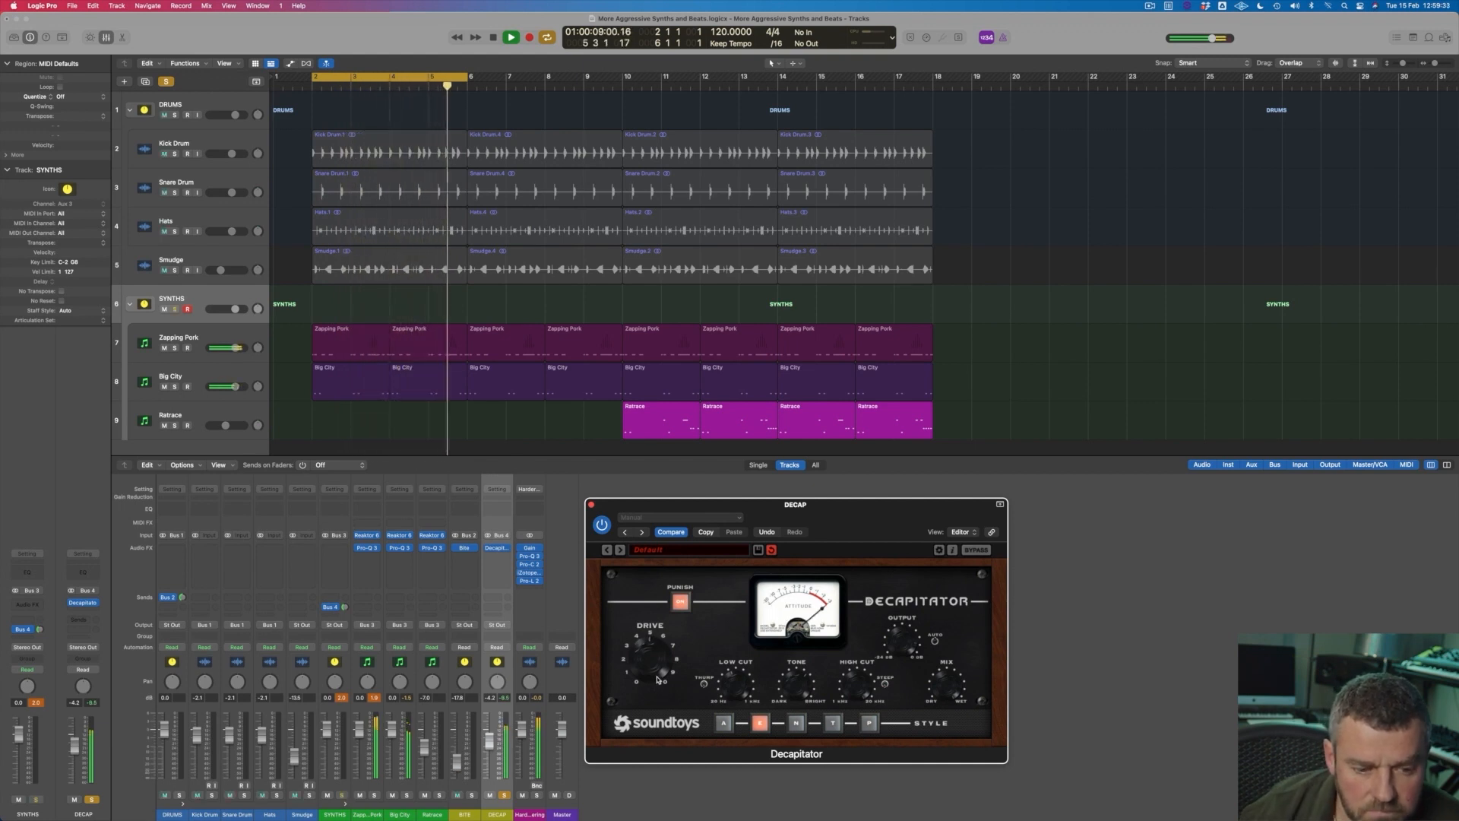
{"action": "key", "text": "space"}
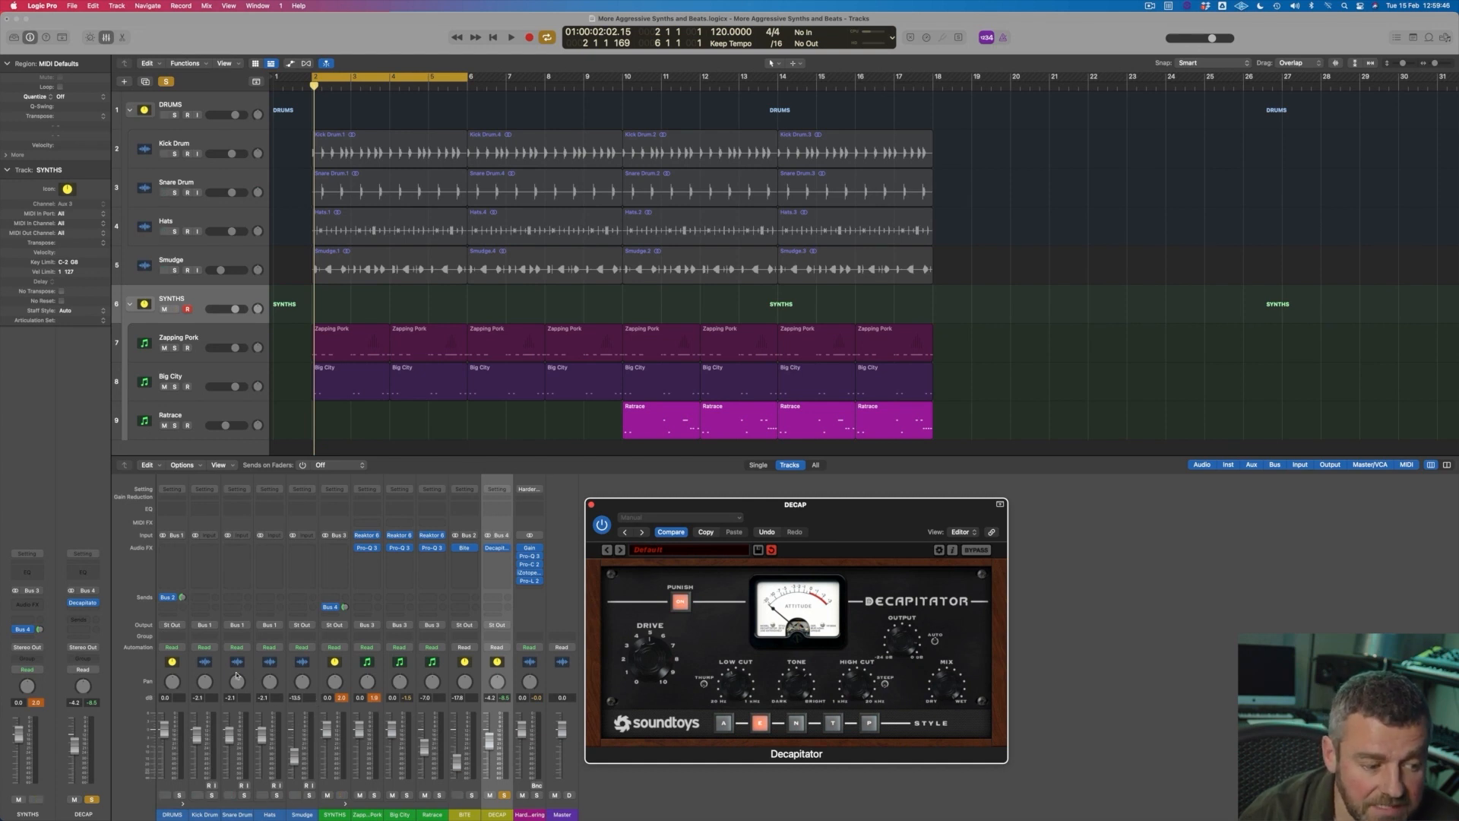
Select the four drum and three synth track channels and lower their faders together by 3 dB
{"action": "left_click_drag", "start_coordinate": [215, 676], "coordinate": [289, 675]}
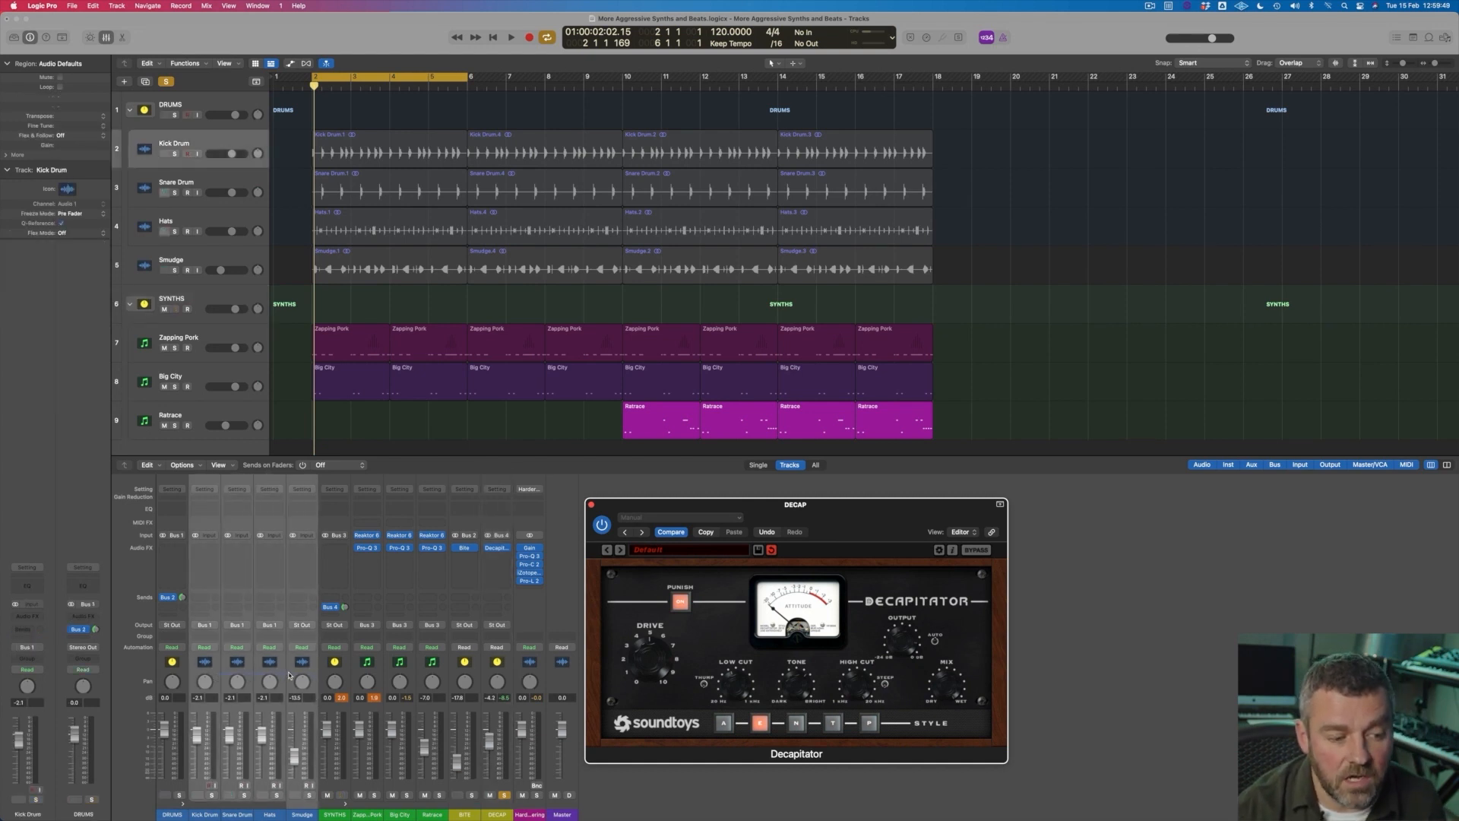
{"action": "left_click", "coordinate": [380, 677], "text": "super"}
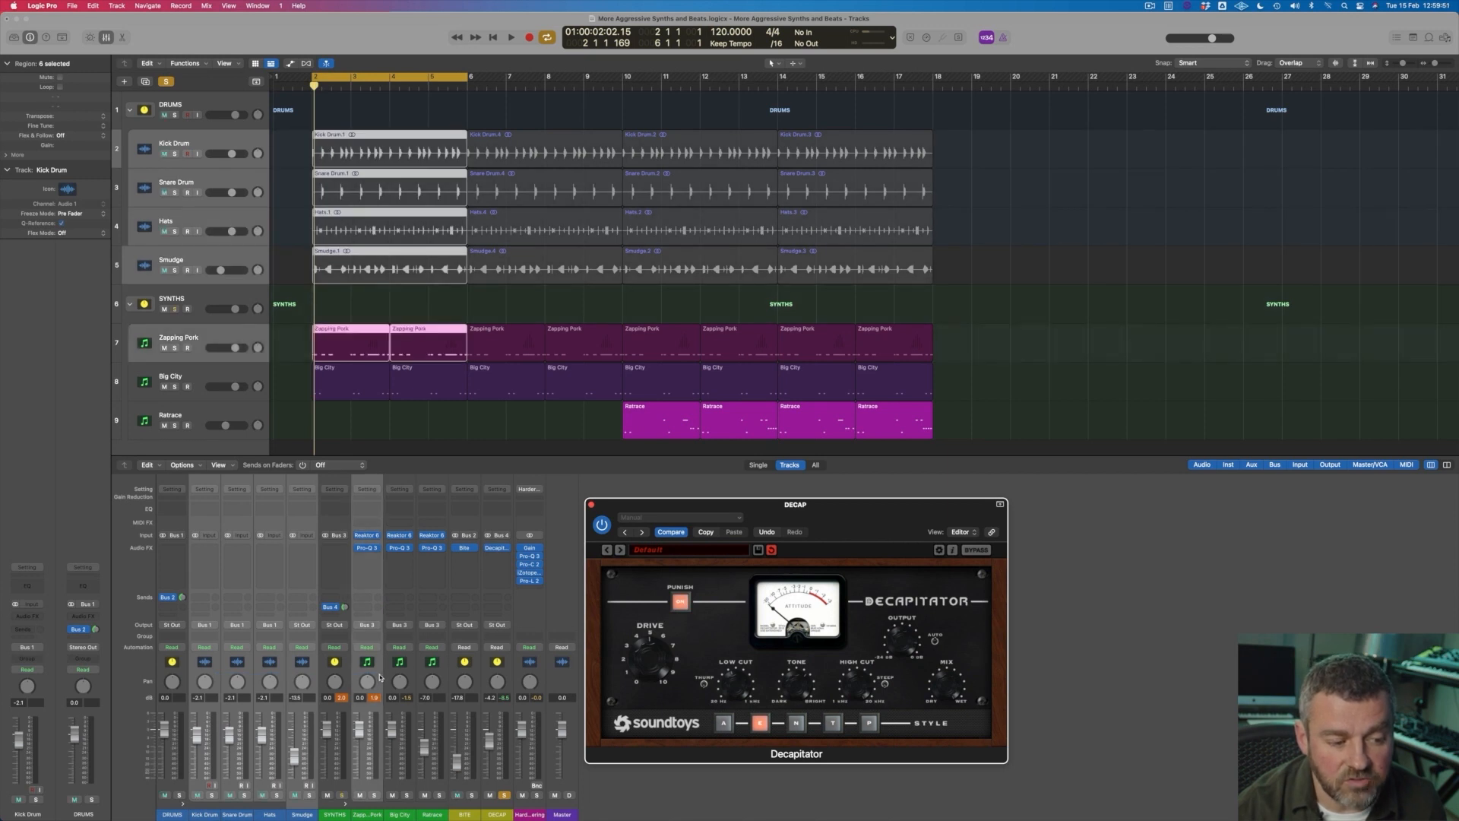
{"action": "left_click", "coordinate": [411, 675], "text": "super"}
{"action": "left_click", "coordinate": [447, 677], "text": "super"}
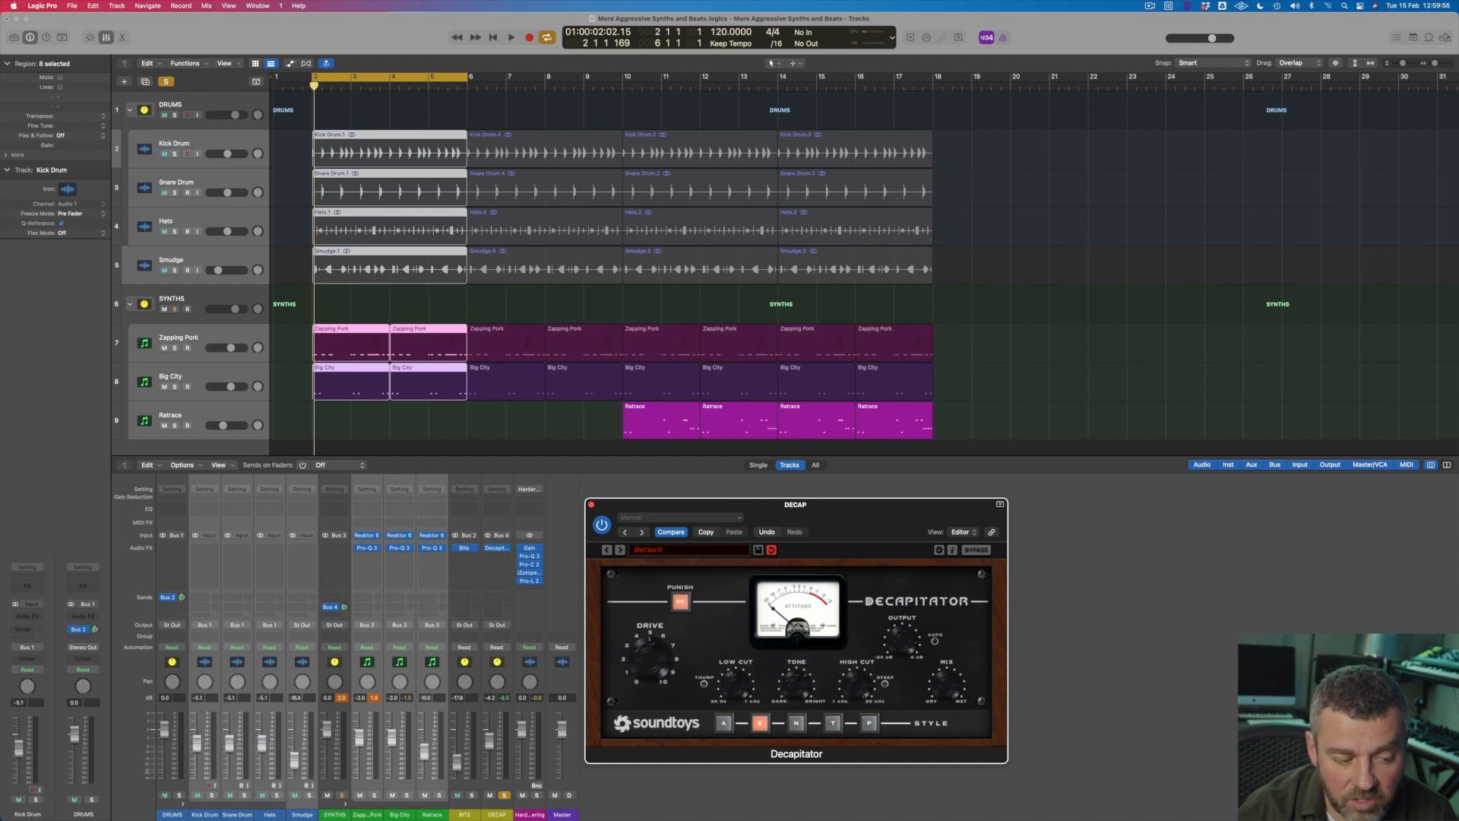
{"action": "left_click", "coordinate": [382, 705]}
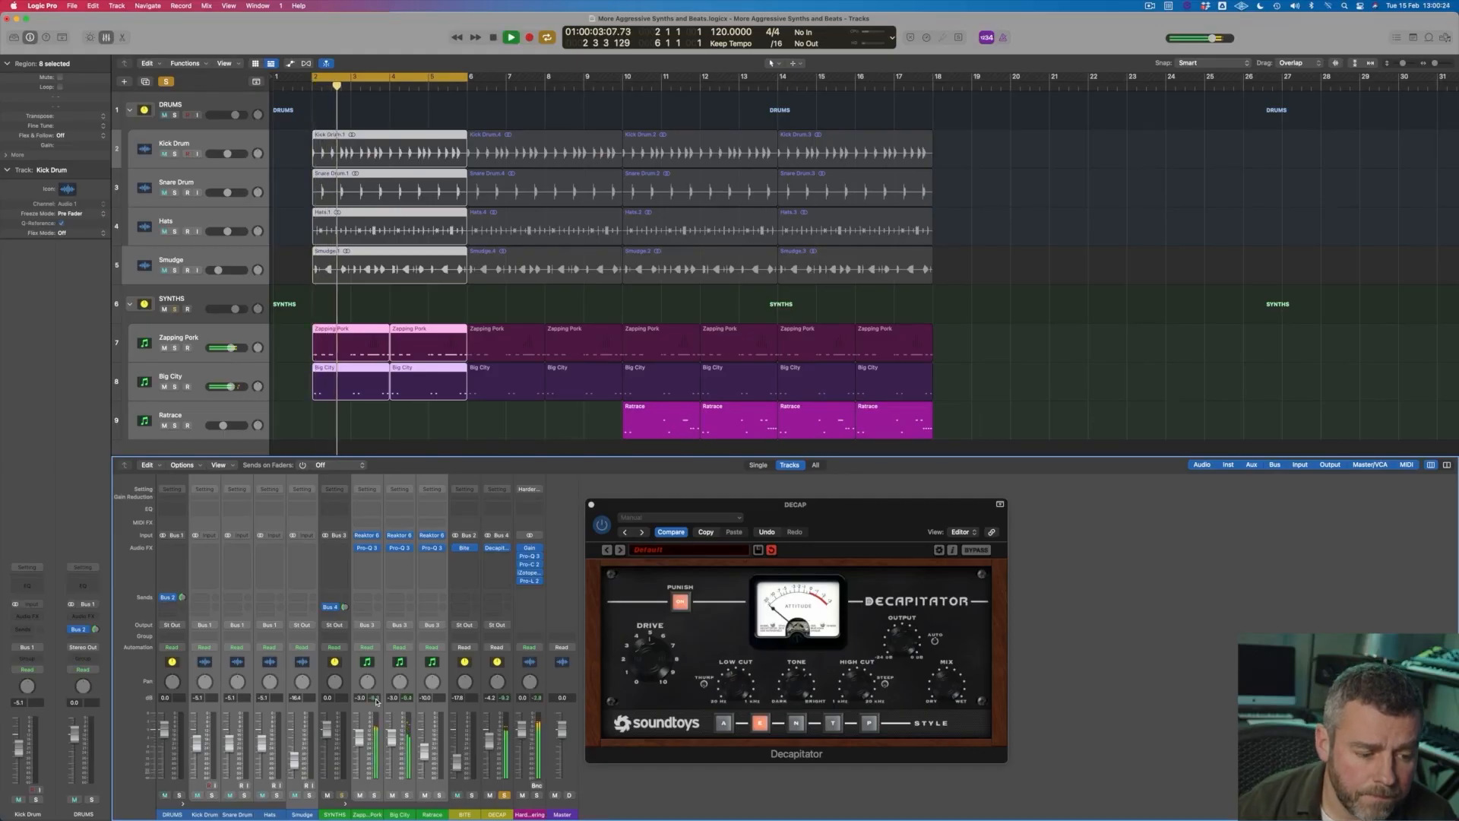
Check Decapitator's Drive, take DECAP out of solo, and audition the drums and synths together
{"action": "left_click", "coordinate": [660, 667]}
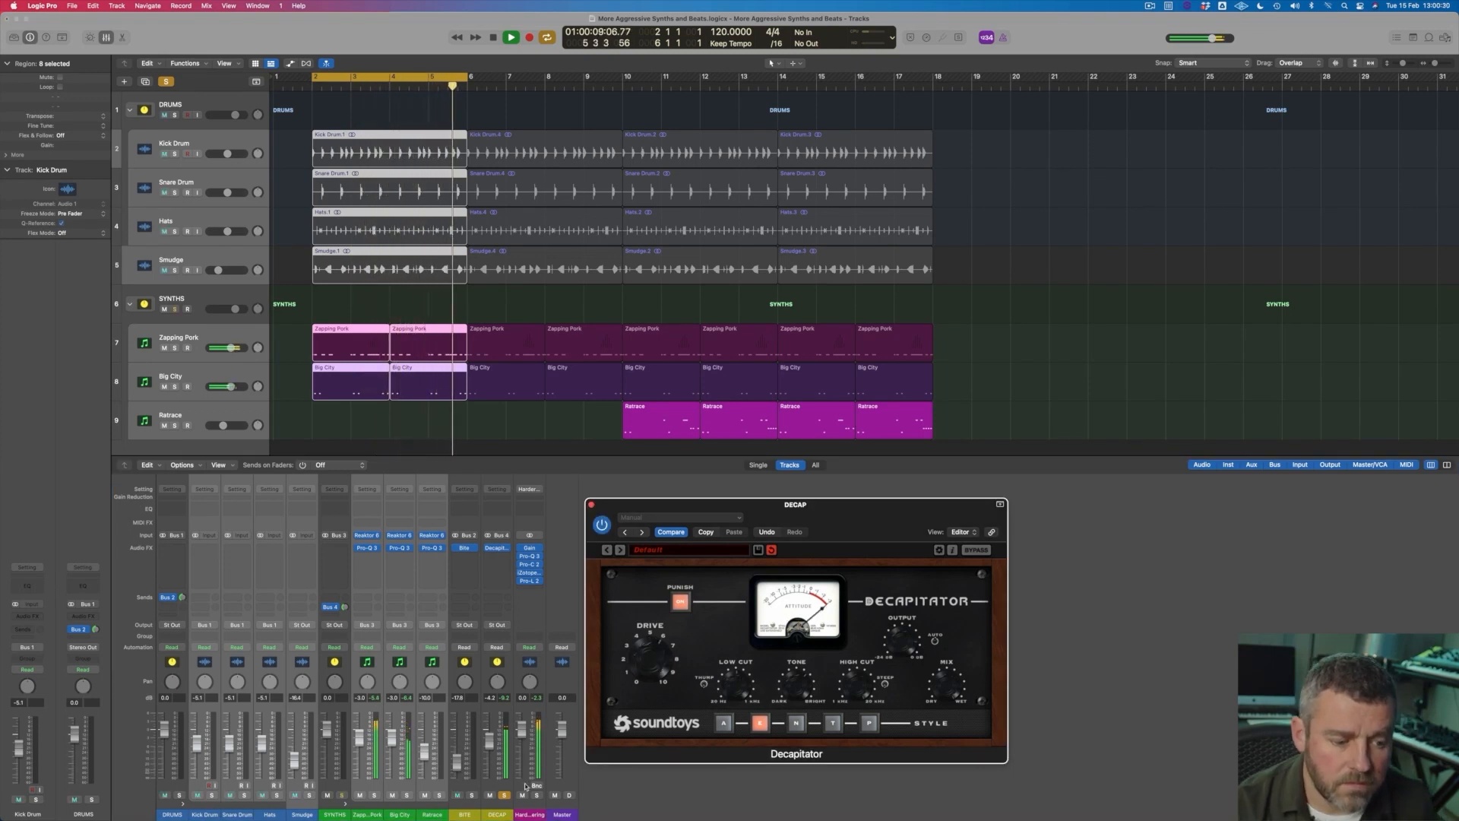
{"action": "left_click", "coordinate": [504, 795]}
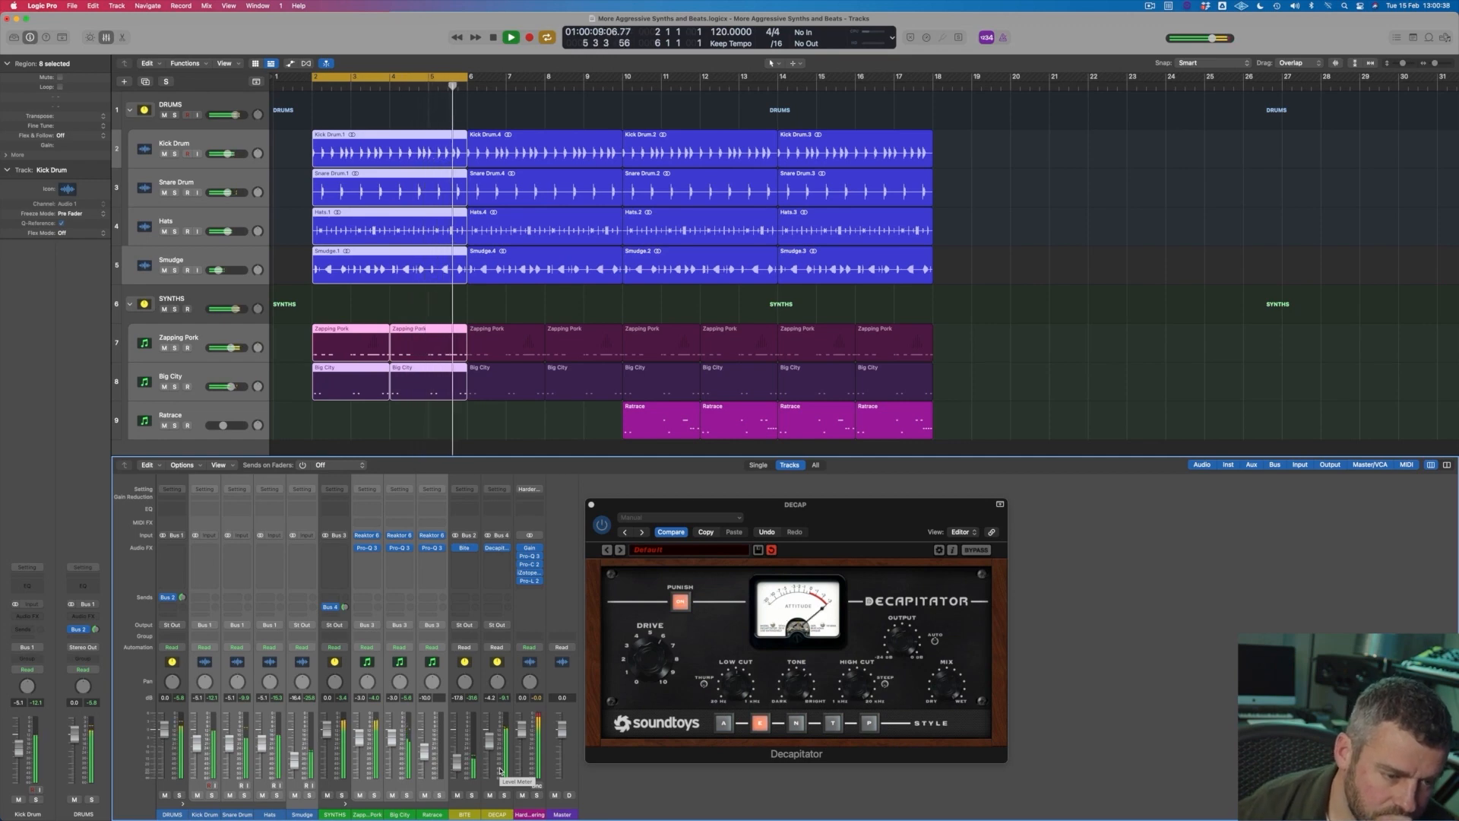
{"action": "key", "text": "space"}
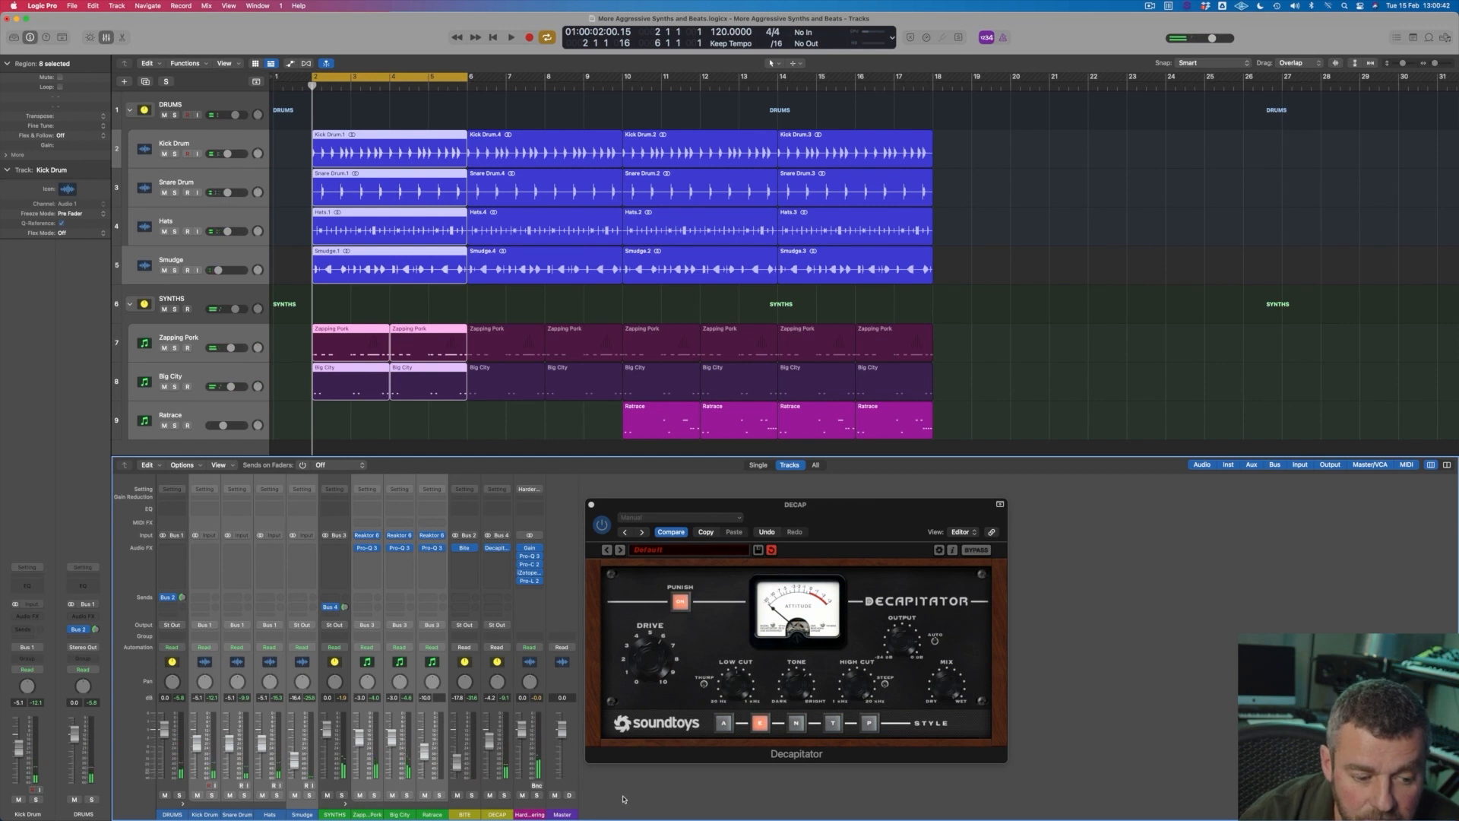
Pull the BITE and DECAP channels down to silence, turn off cycle playback, and close Decapitator
{"action": "key", "text": "super+shift+a"}
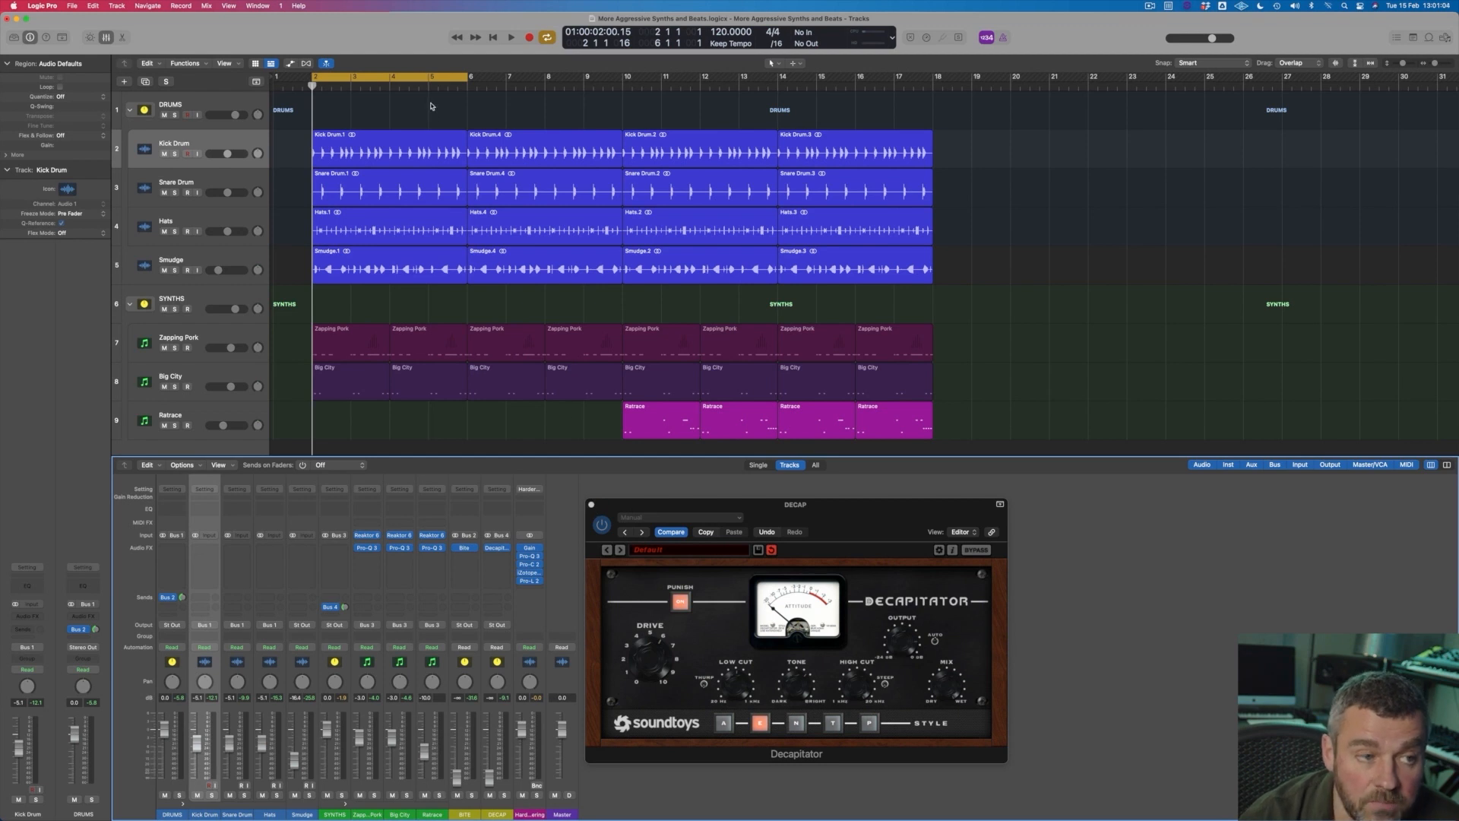
{"action": "left_click", "coordinate": [424, 78]}
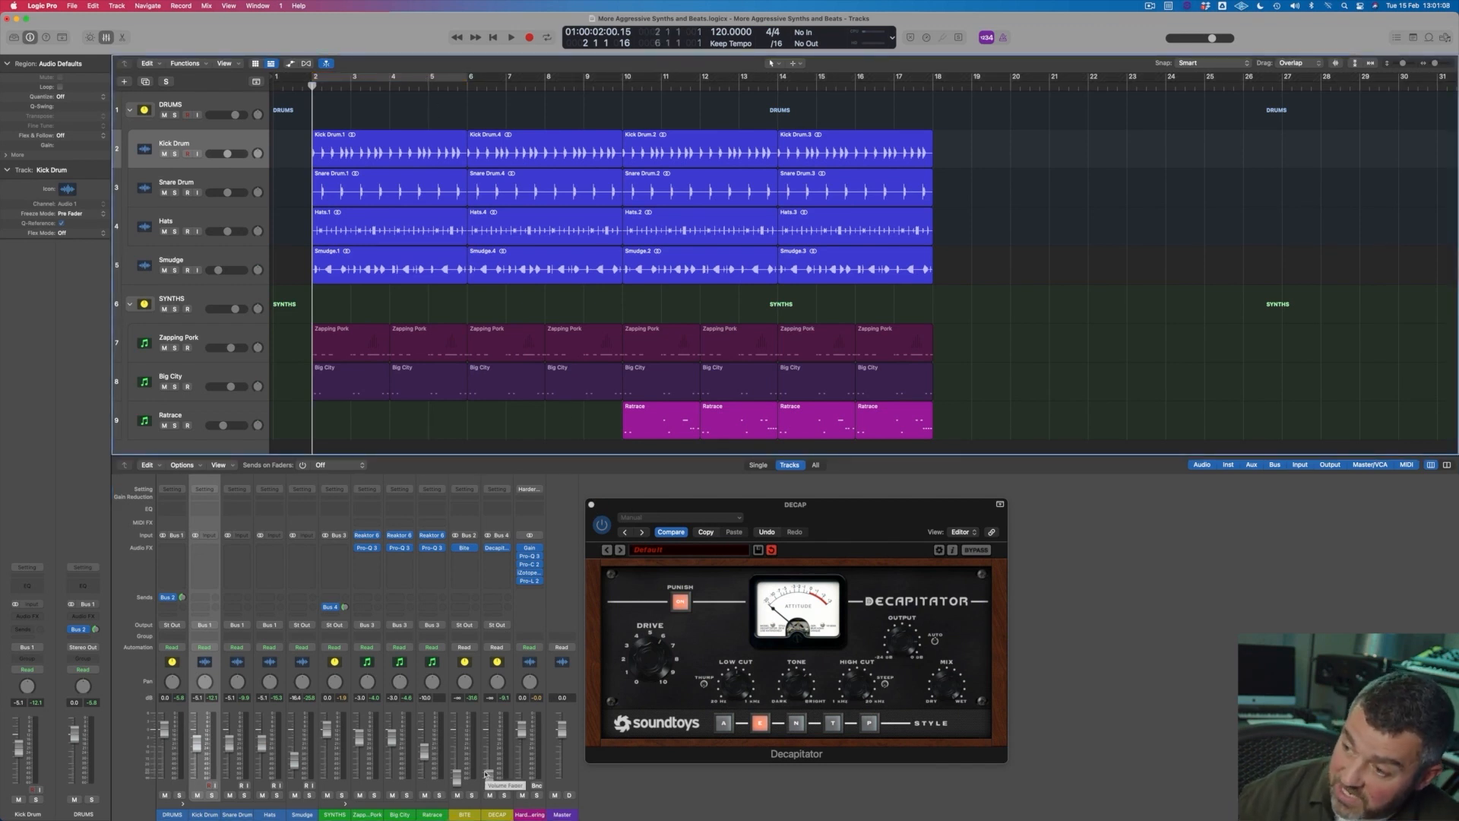
{"action": "left_click", "coordinate": [592, 505]}
{"action": "key", "text": "Return"}
Play the full arrangement and blend BITE back in, with DECAP at about -17.4 dB
{"action": "key", "text": "space"}
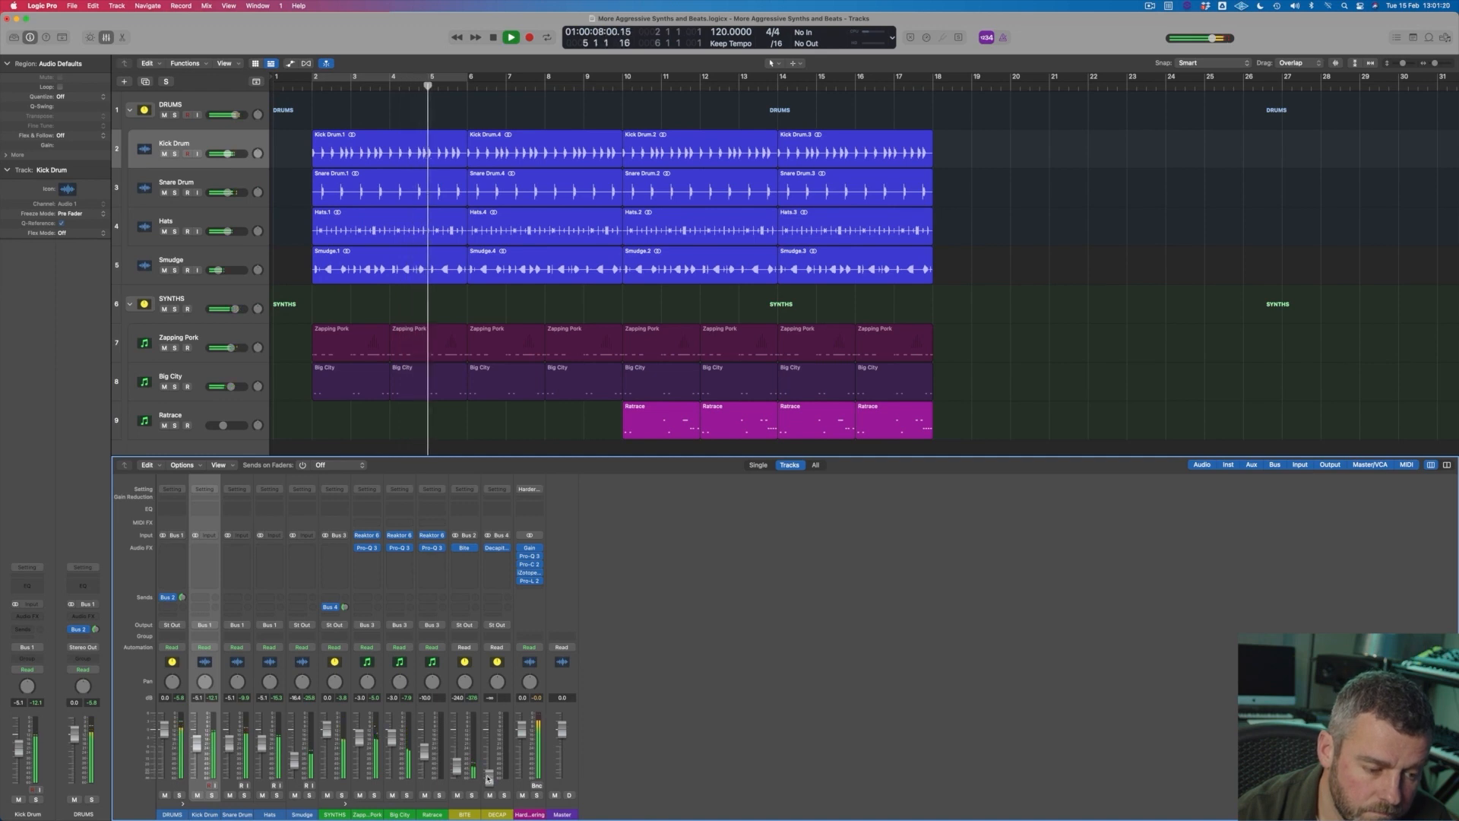
{"action": "left_click_drag", "start_coordinate": [489, 776], "coordinate": [489, 758]}
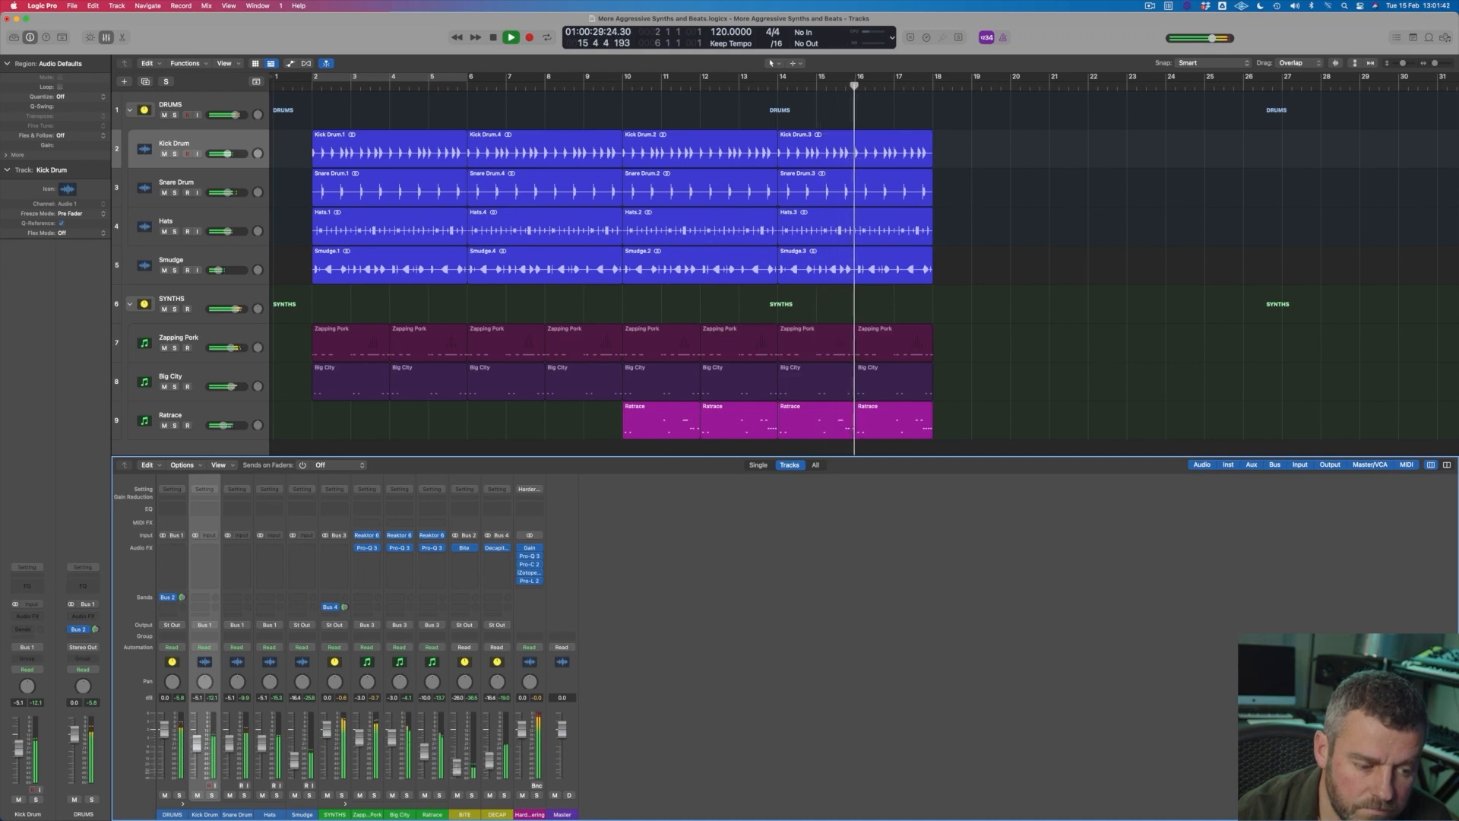
{"action": "left_click_drag", "start_coordinate": [489, 759], "coordinate": [492, 768]}
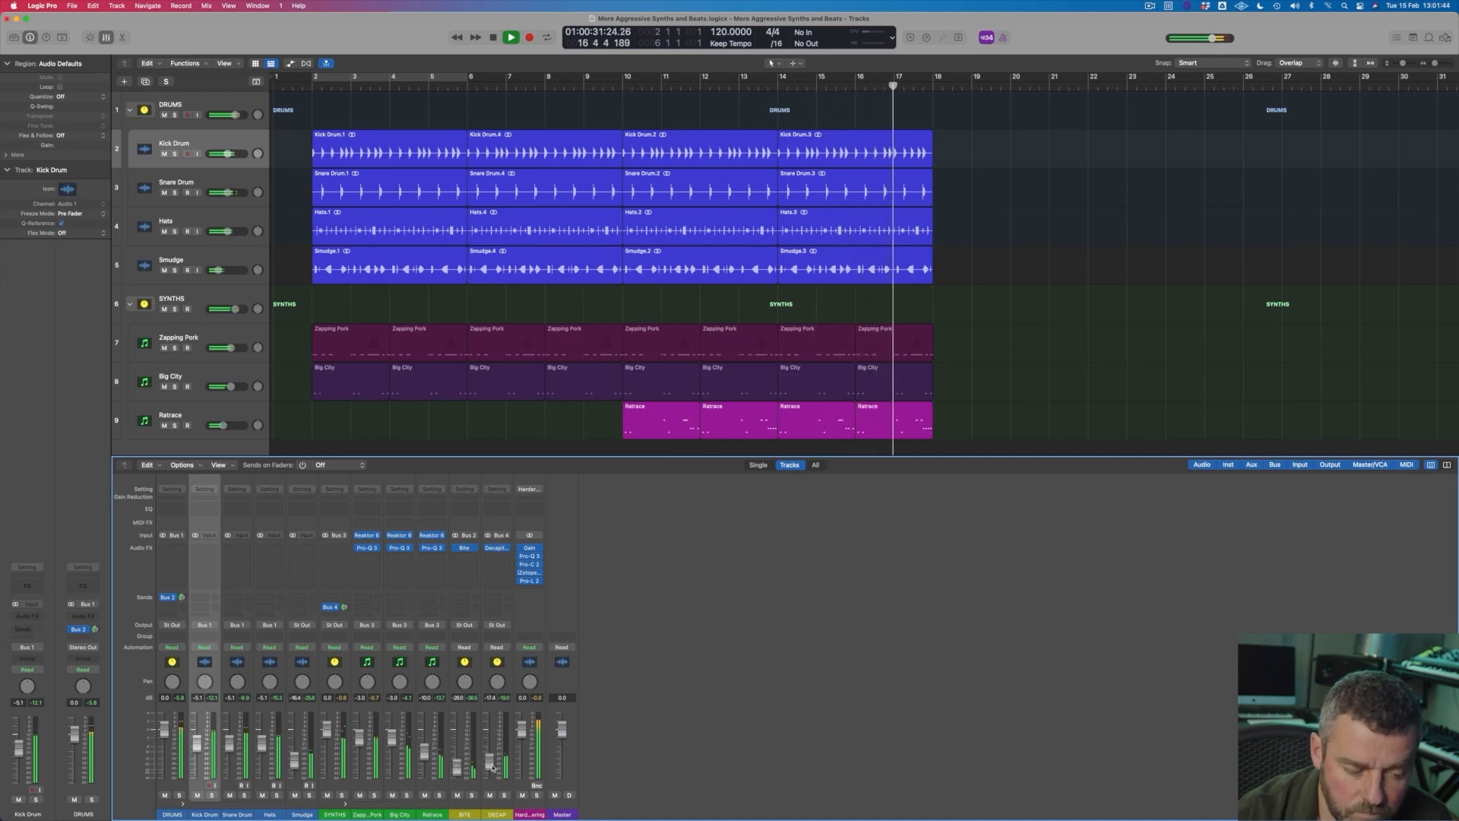